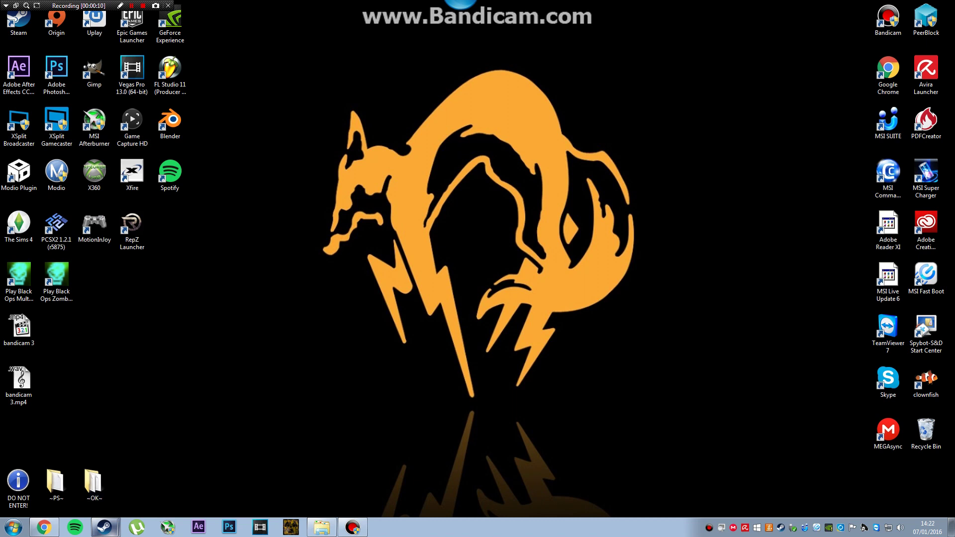
- Open the DO NOT ENTER! folder on the desktop and browse to 1337\Modding\PS3\CFW\LATEST ONLY
{"action": "double_click", "coordinate": [18, 485]}
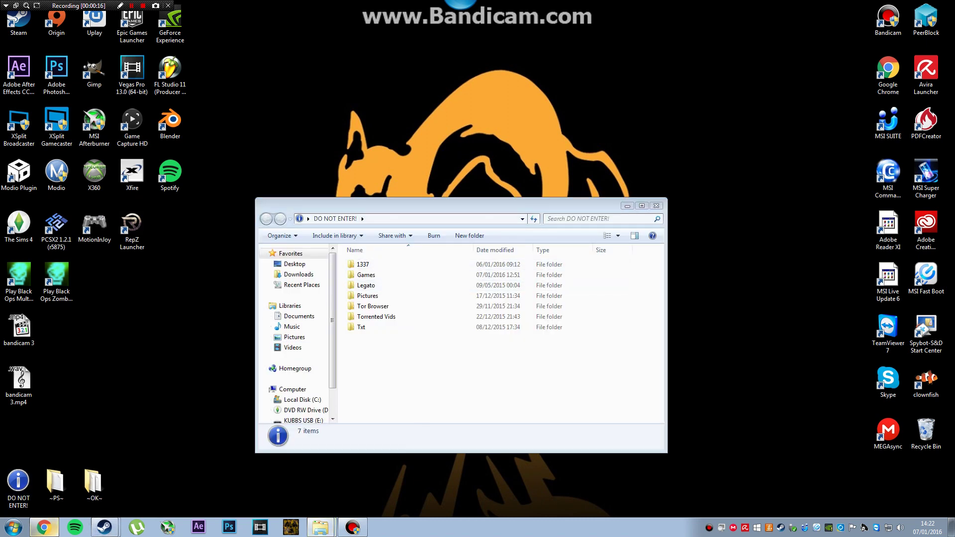
{"action": "left_click", "coordinate": [44, 527]}
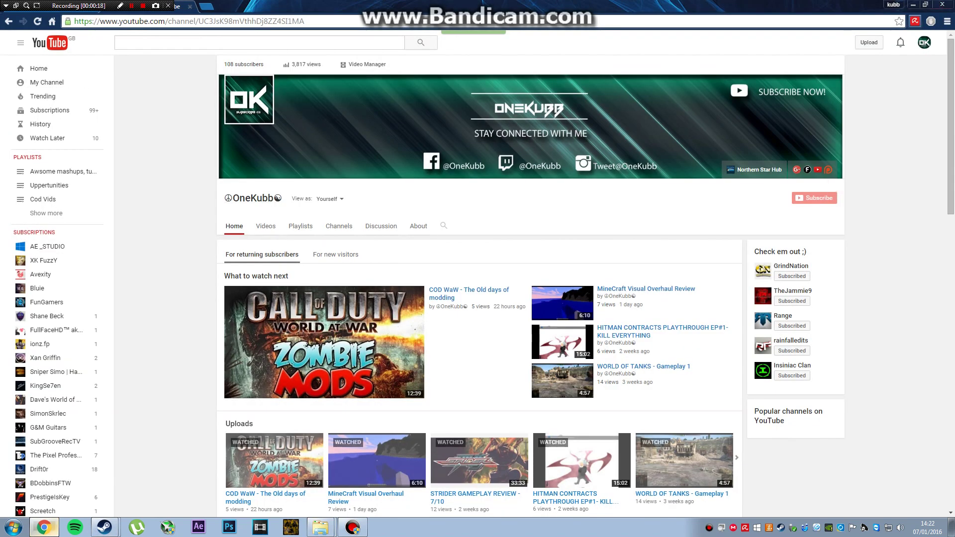
{"action": "left_click", "coordinate": [912, 4]}
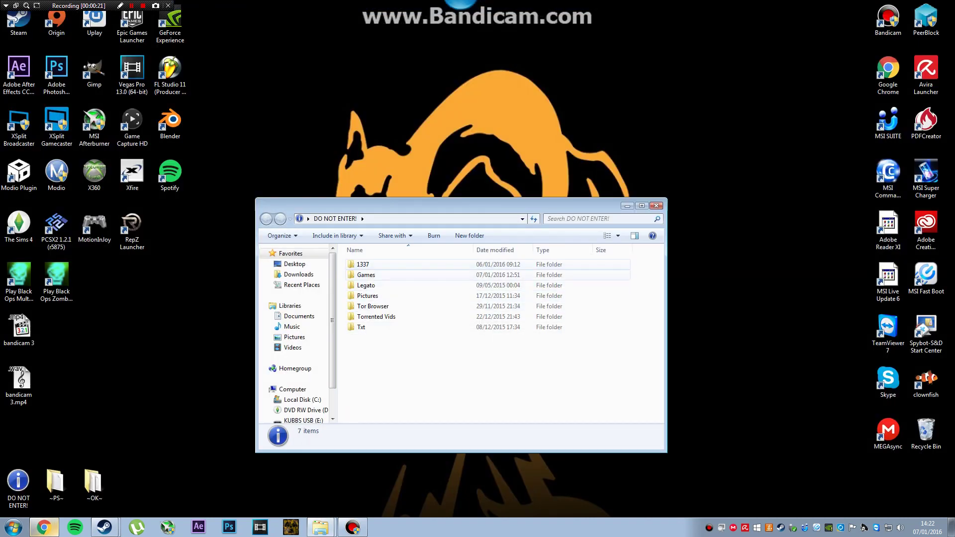
{"action": "double_click", "coordinate": [362, 264]}
{"action": "double_click", "coordinate": [368, 305]}
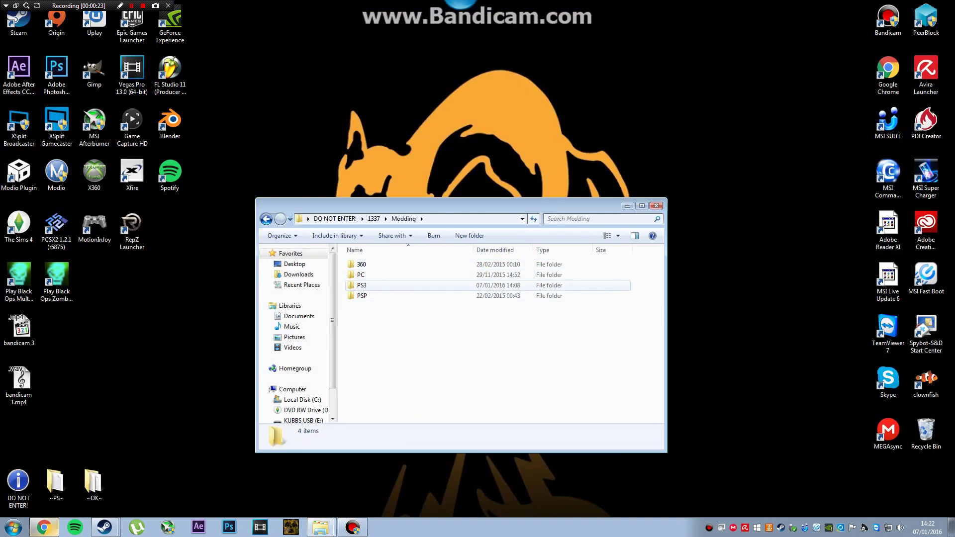
{"action": "double_click", "coordinate": [361, 285]}
{"action": "double_click", "coordinate": [363, 264]}
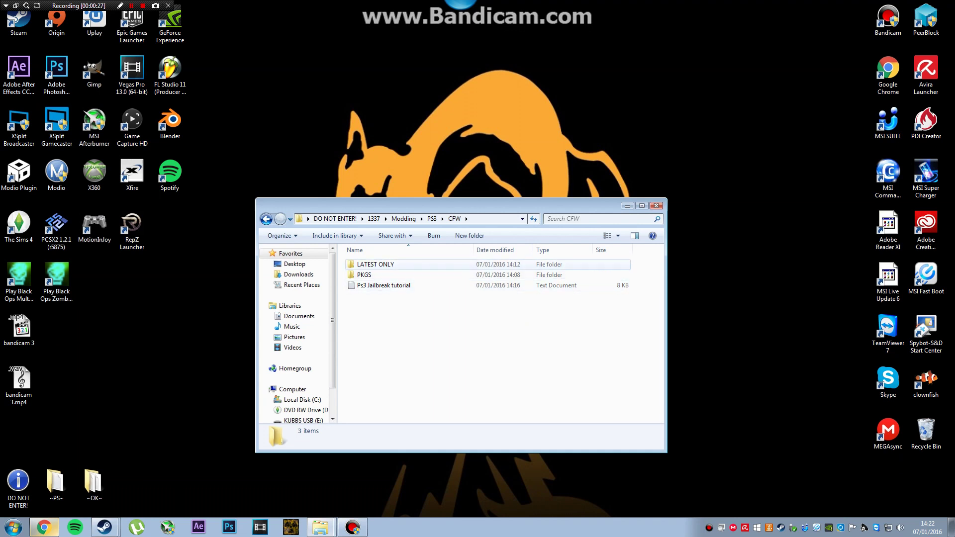
{"action": "double_click", "coordinate": [368, 264]}
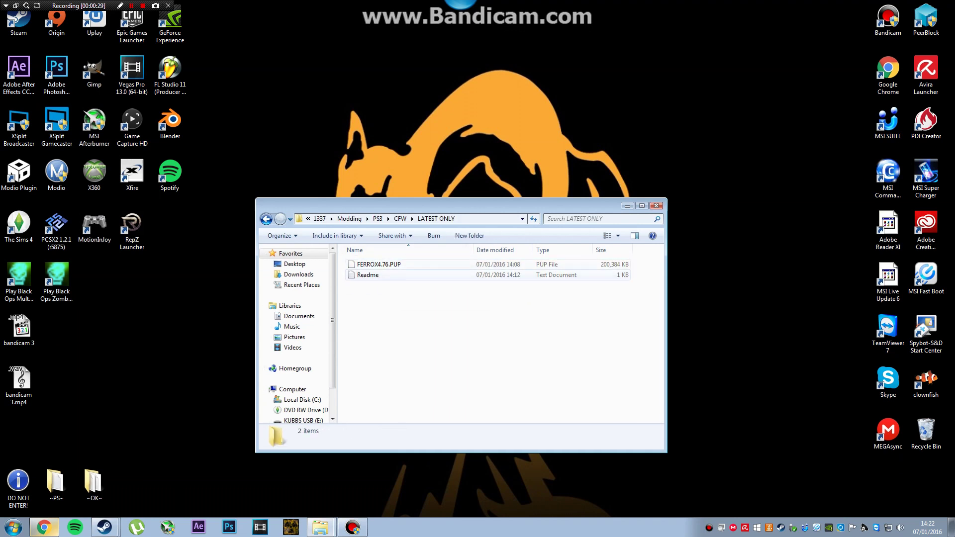
- Open the Readme text file, highlight the link for downgrading to 3.55, and close the file
{"action": "double_click", "coordinate": [427, 275]}
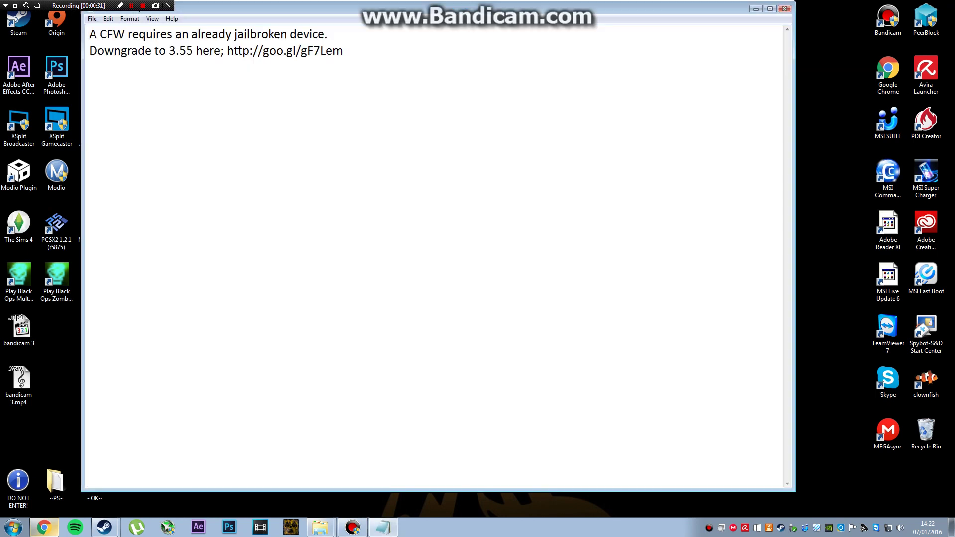
{"action": "left_click_drag", "start_coordinate": [121, 51], "coordinate": [270, 50]}
{"action": "left_click_drag", "start_coordinate": [345, 51], "coordinate": [227, 51]}
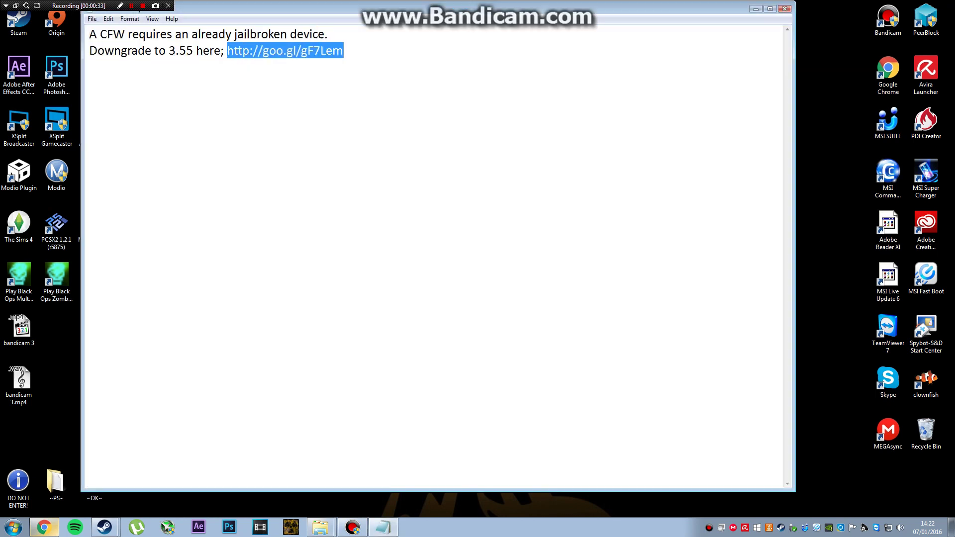
{"action": "key", "text": "alt+F4"}
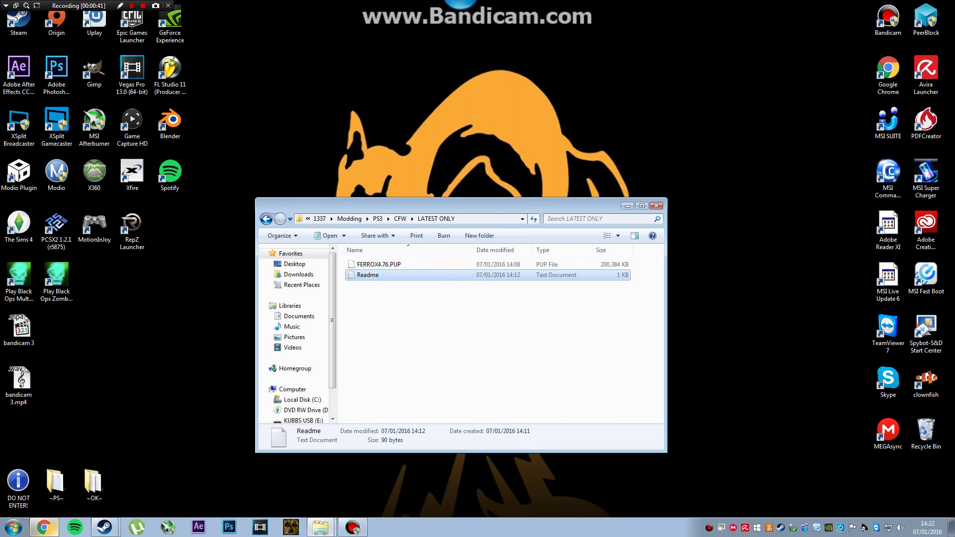
- View the package files in the CFW folder's PKGS subfolder and return to the CFW folder
{"action": "key", "text": "BackSpace"}
{"action": "double_click", "coordinate": [367, 274]}
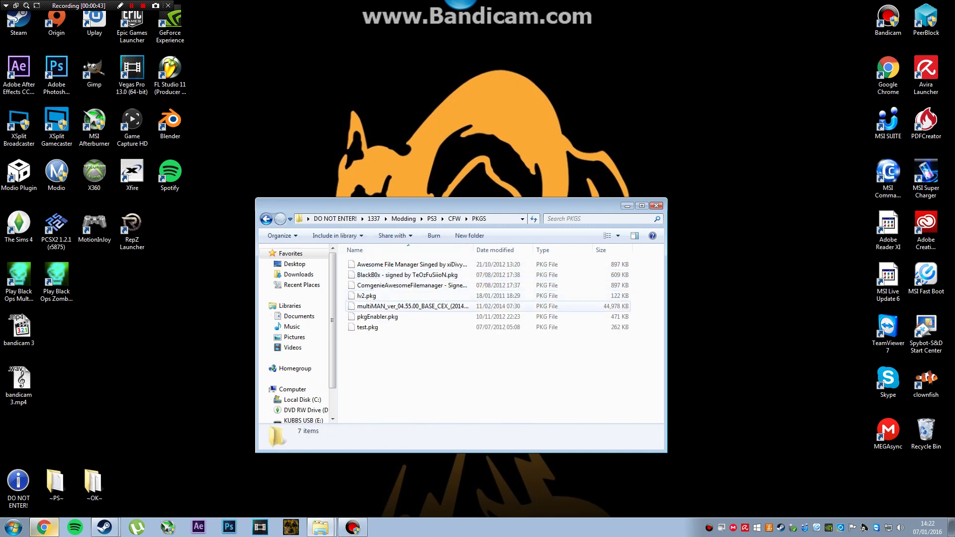
{"action": "key", "text": "BackSpace"}
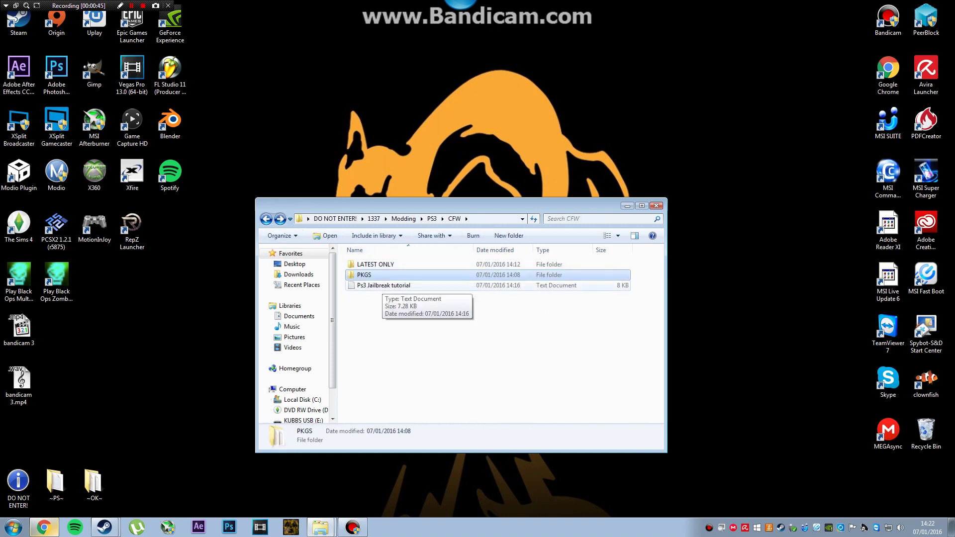
- Skim through the Ps3 Jailbreak tutorial text file, then close it and the folder window
{"action": "double_click", "coordinate": [383, 285]}
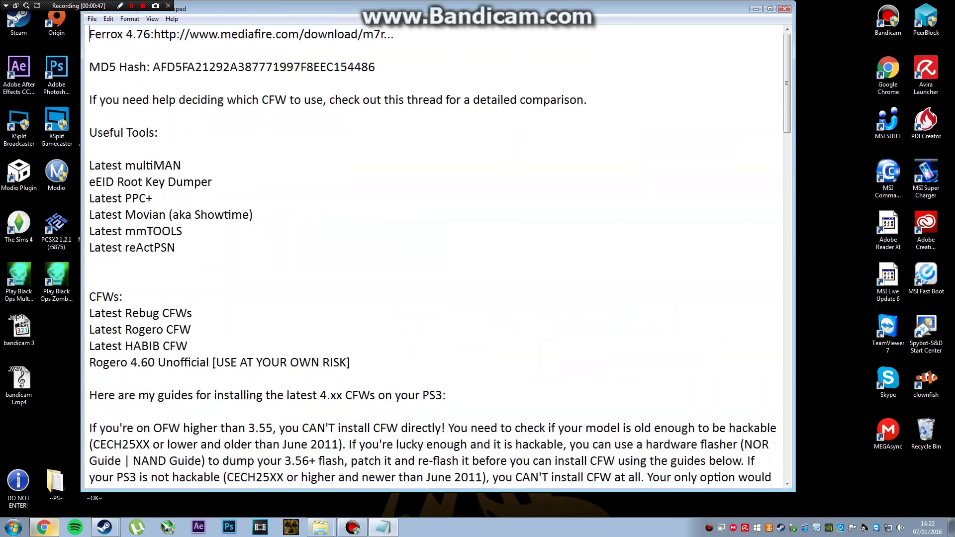
{"action": "scroll", "coordinate": [432, 253], "scroll_direction": "down", "scroll_amount": 14}
{"action": "scroll", "coordinate": [432, 253], "scroll_direction": "down", "scroll_amount": 1}
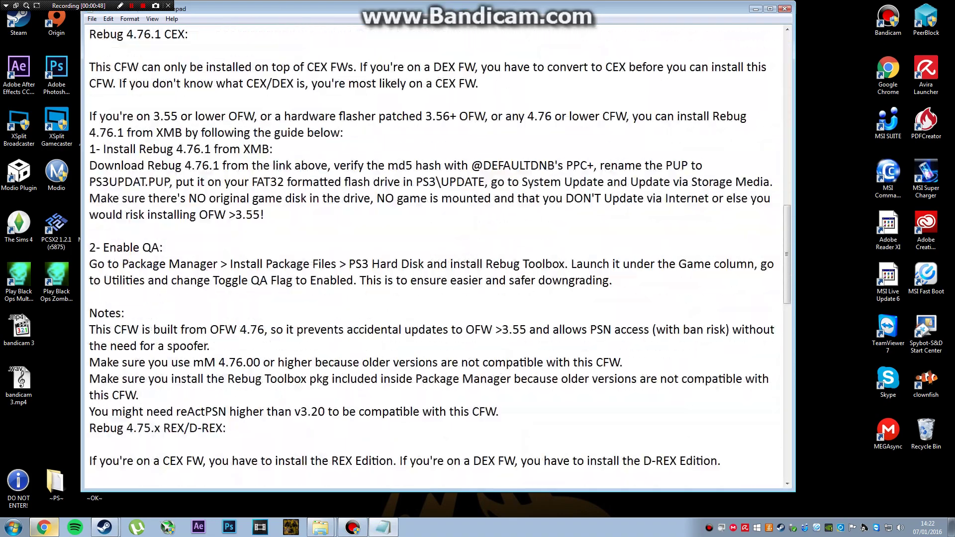
{"action": "scroll", "coordinate": [433, 254], "scroll_direction": "up", "scroll_amount": 7}
{"action": "key", "text": "alt+F4"}
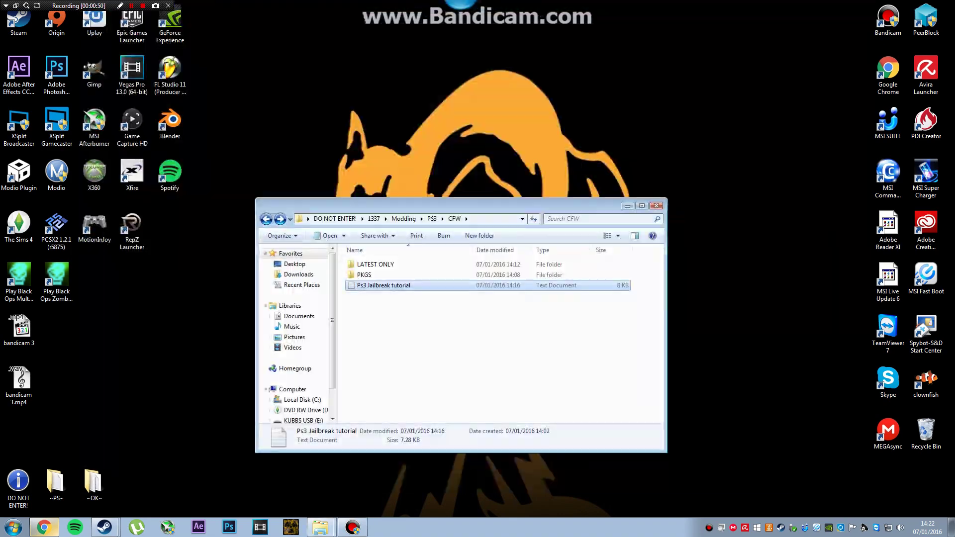
{"action": "key", "text": "BackSpace"}
{"action": "key", "text": "alt+F4"}
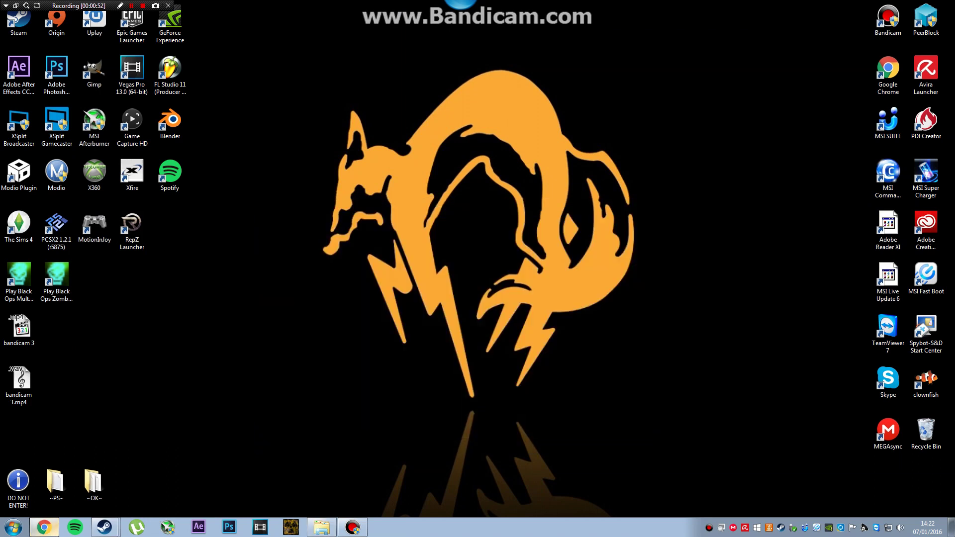
- Reopen the DO NOT ENTER! folder and go from there to PS3\UPDATE on the KUBBS USB (E:) drive
{"action": "key", "text": "Left"}
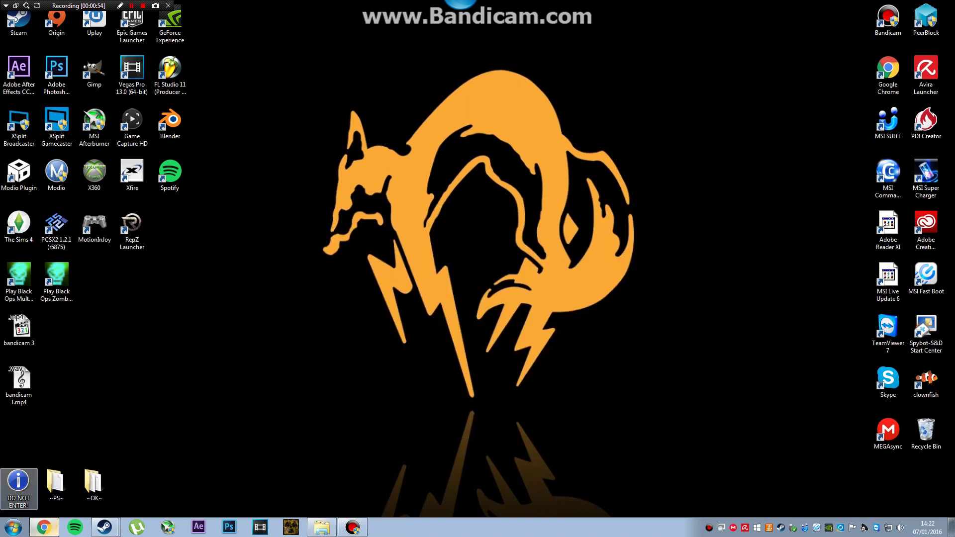
{"action": "key", "text": "Return"}
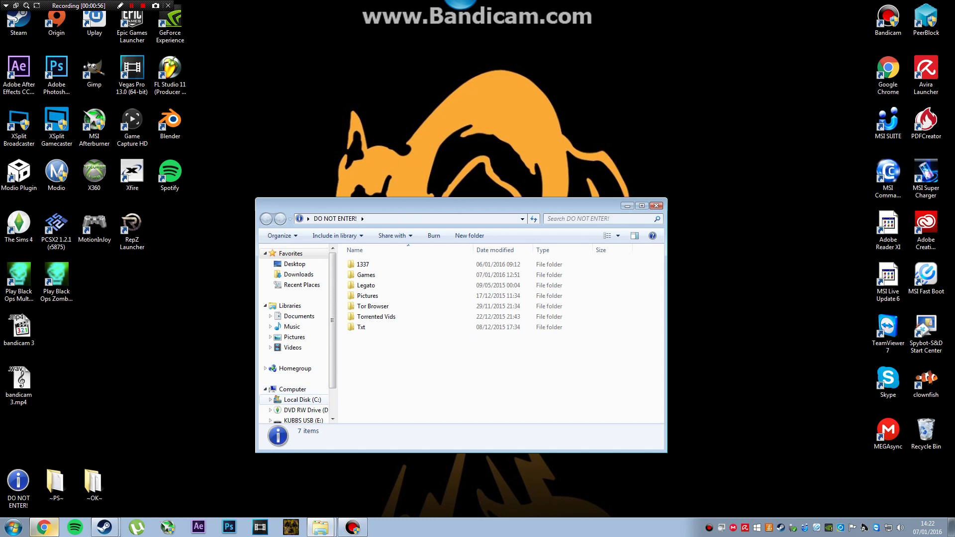
{"action": "left_click", "coordinate": [303, 420]}
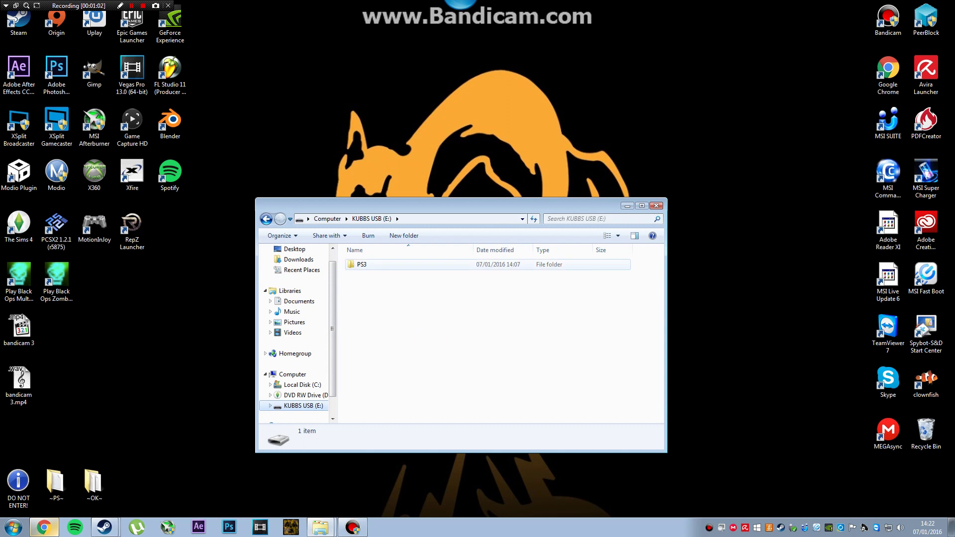
{"action": "left_click", "coordinate": [365, 266]}
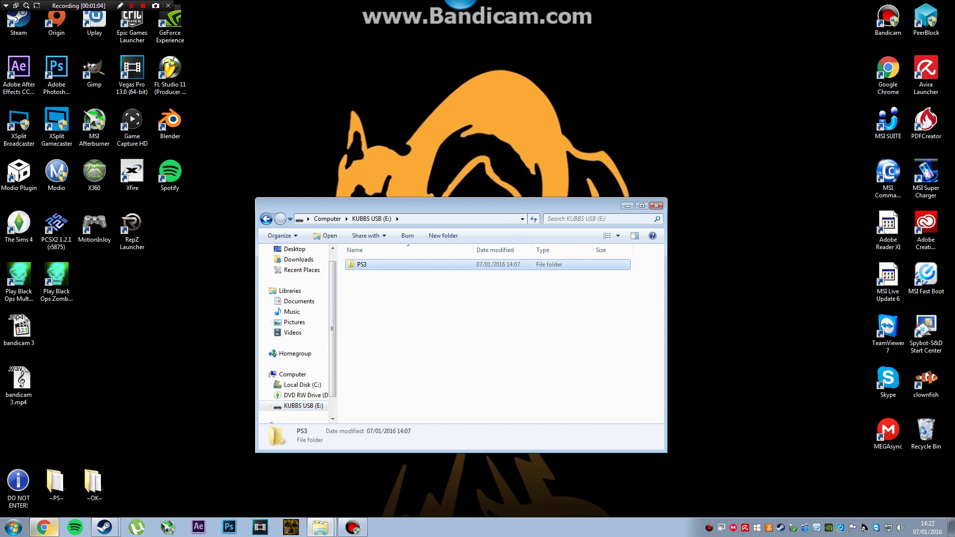
{"action": "double_click", "coordinate": [366, 265]}
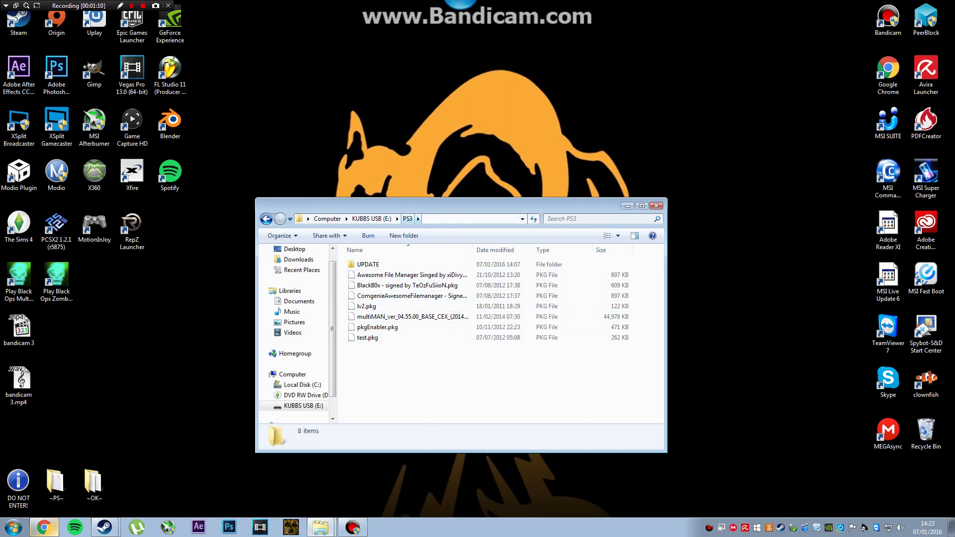
{"action": "double_click", "coordinate": [367, 264]}
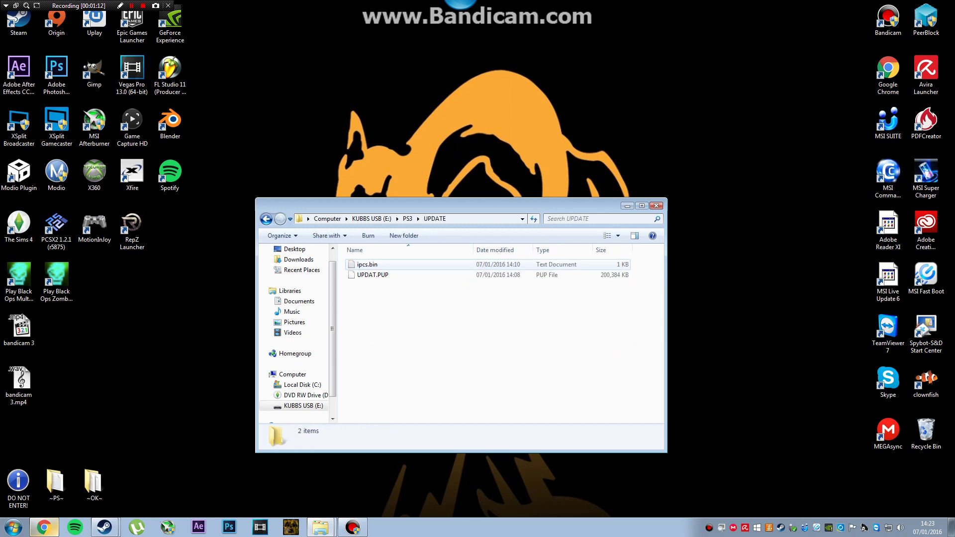
- Check the available options for ipcs.bin, dismiss them, and select UPDAT.PUP in the UPDATE folder
{"action": "right_click", "coordinate": [380, 266]}
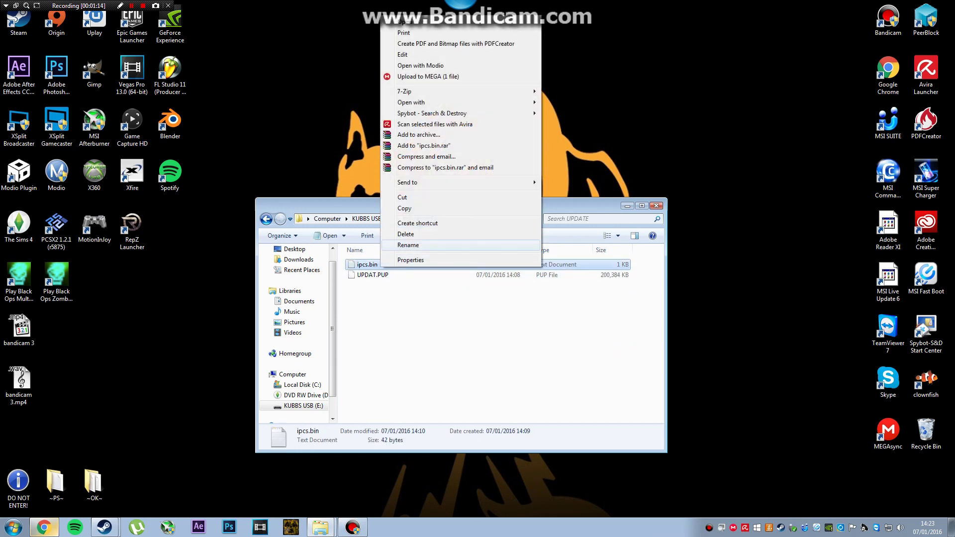
{"action": "left_click", "coordinate": [447, 295]}
{"action": "mouse_move", "coordinate": [372, 275]}
{"action": "left_mouse_down"}
{"action": "mouse_move", "coordinate": [364, 251]}
{"action": "mouse_move", "coordinate": [386, 289]}
{"action": "mouse_move", "coordinate": [372, 259]}
{"action": "left_mouse_up"}
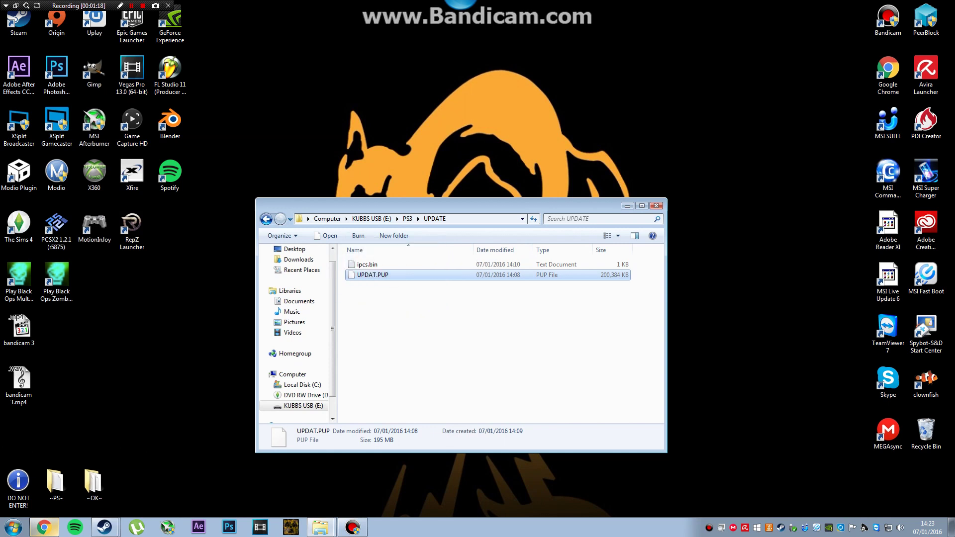
- Show the FERROX4.76.PUP source file in the CFW\LATEST ONLY folder in a second window, then close that window
{"action": "double_click", "coordinate": [18, 480]}
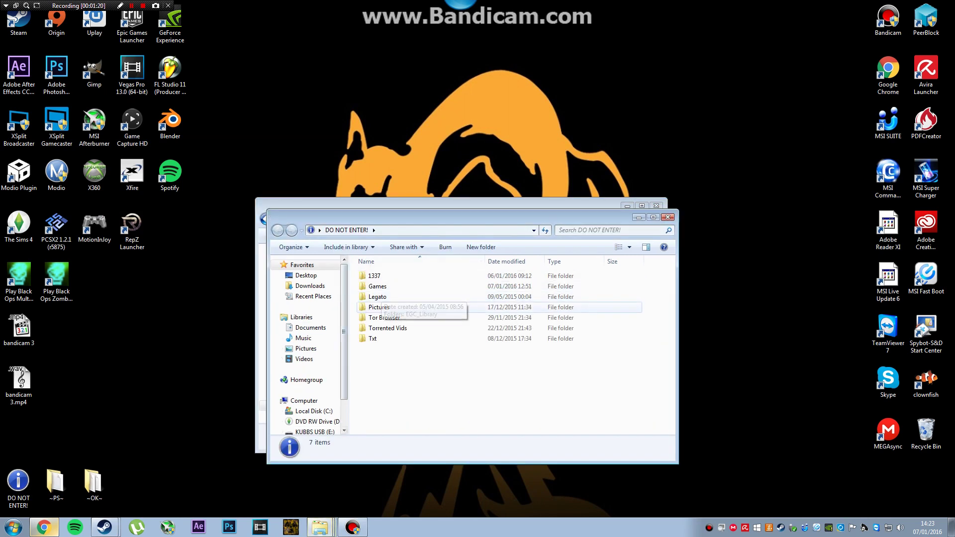
{"action": "left_click", "coordinate": [373, 275]}
{"action": "double_click", "coordinate": [374, 276]}
{"action": "double_click", "coordinate": [378, 328]}
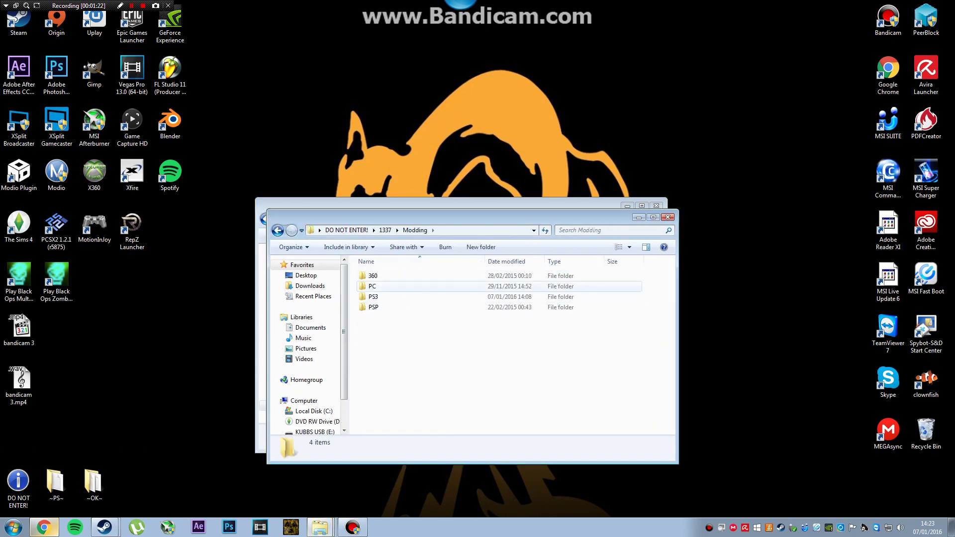
{"action": "double_click", "coordinate": [373, 296]}
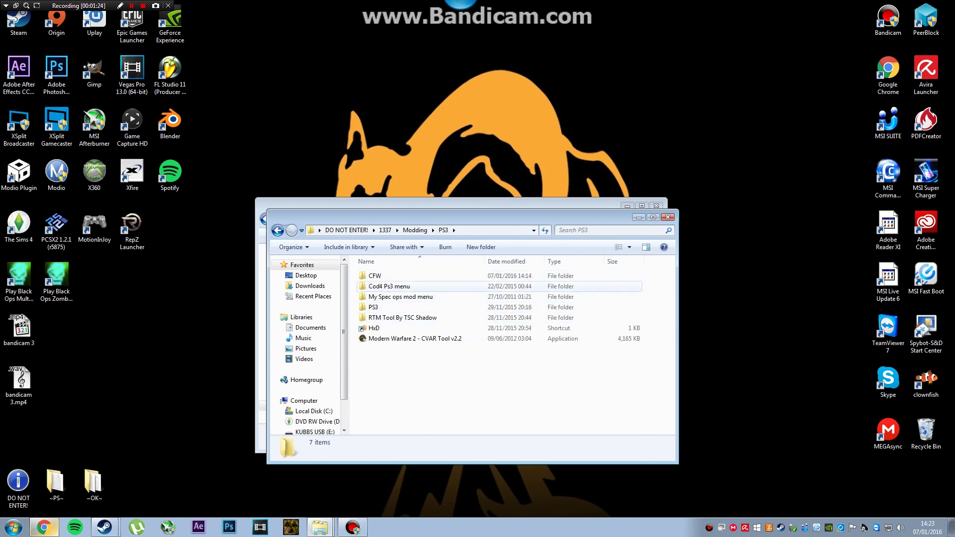
{"action": "double_click", "coordinate": [377, 275]}
{"action": "double_click", "coordinate": [377, 276]}
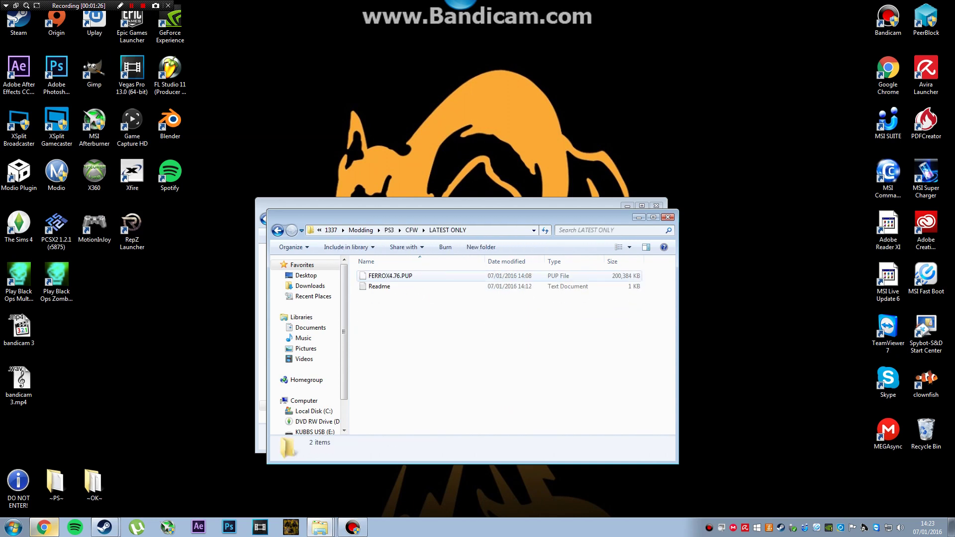
{"action": "mouse_move", "coordinate": [397, 276]}
{"action": "left_mouse_down"}
{"action": "mouse_move", "coordinate": [408, 277]}
{"action": "mouse_move", "coordinate": [396, 277]}
{"action": "left_mouse_up"}
{"action": "left_click", "coordinate": [668, 217]}
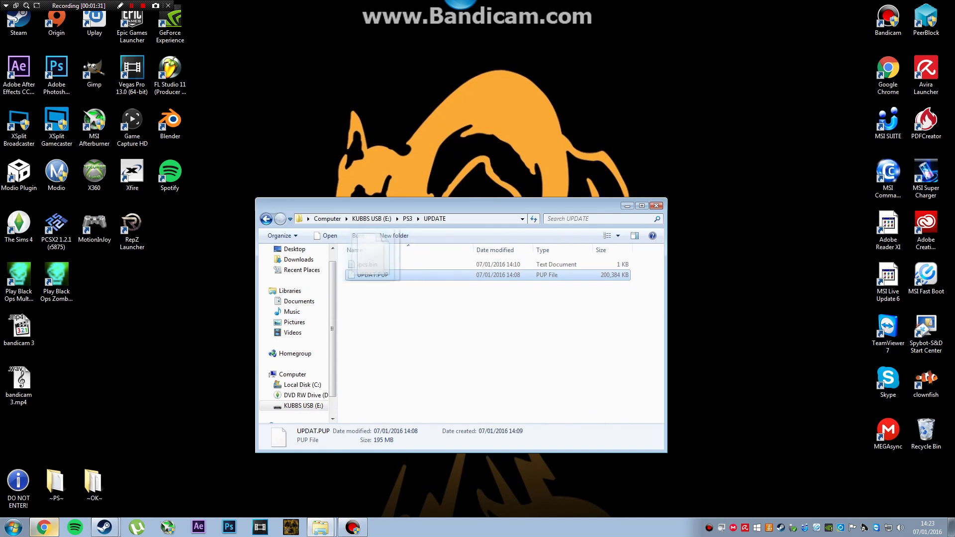
- Point out UPDAT.PUP and the KUBBS USB (E:) drive location, then close the UPDATE folder window
{"action": "mouse_move", "coordinate": [372, 275]}
{"action": "left_mouse_down"}
{"action": "mouse_move", "coordinate": [344, 266]}
{"action": "mouse_move", "coordinate": [367, 276]}
{"action": "mouse_move", "coordinate": [371, 245]}
{"action": "mouse_move", "coordinate": [370, 273]}
{"action": "left_mouse_up"}
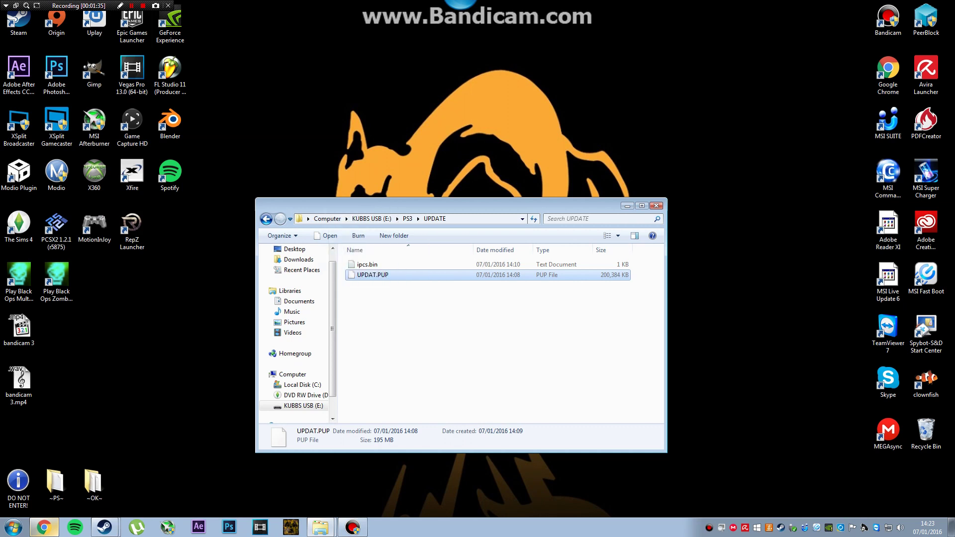
{"action": "left_click_drag", "start_coordinate": [332, 329], "coordinate": [332, 320]}
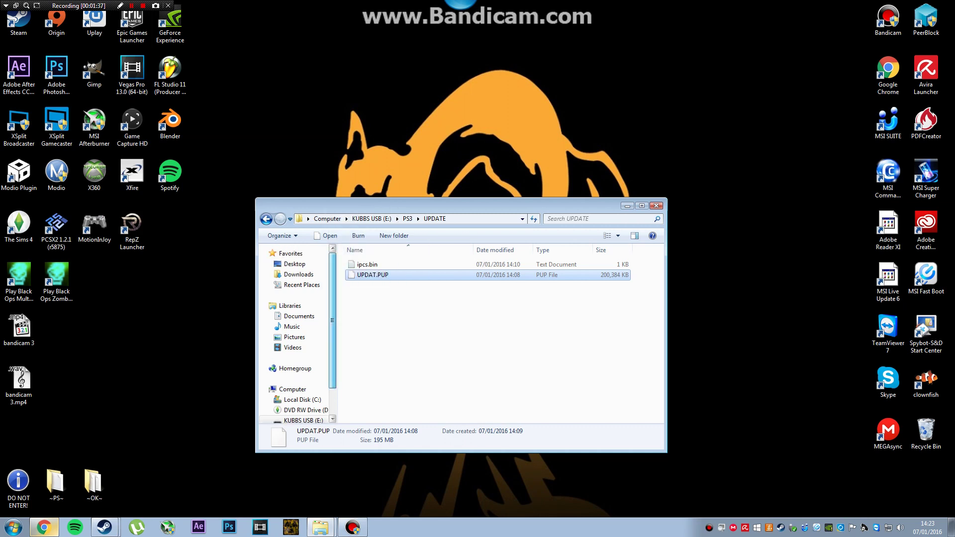
{"action": "scroll", "coordinate": [295, 334], "scroll_direction": "down", "scroll_amount": 1}
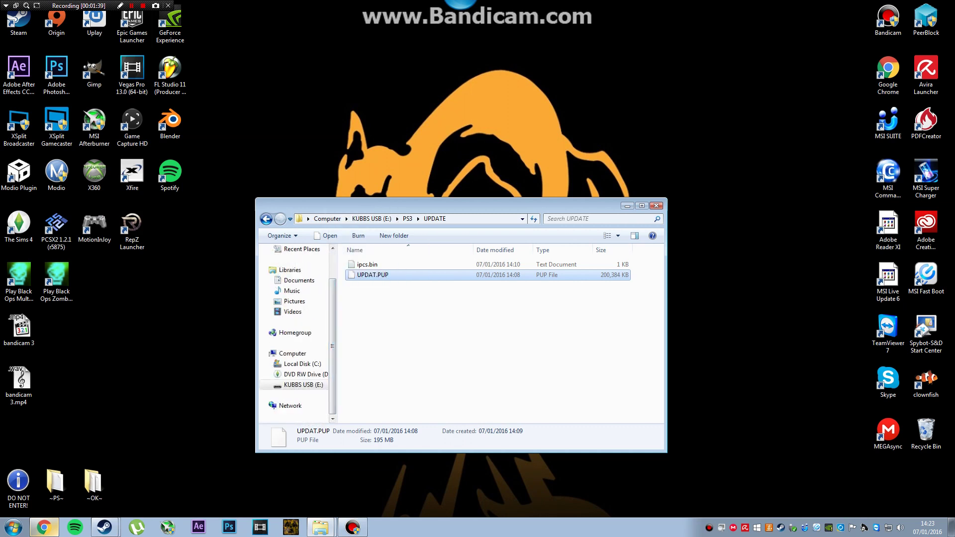
{"action": "key", "text": "alt+F4"}
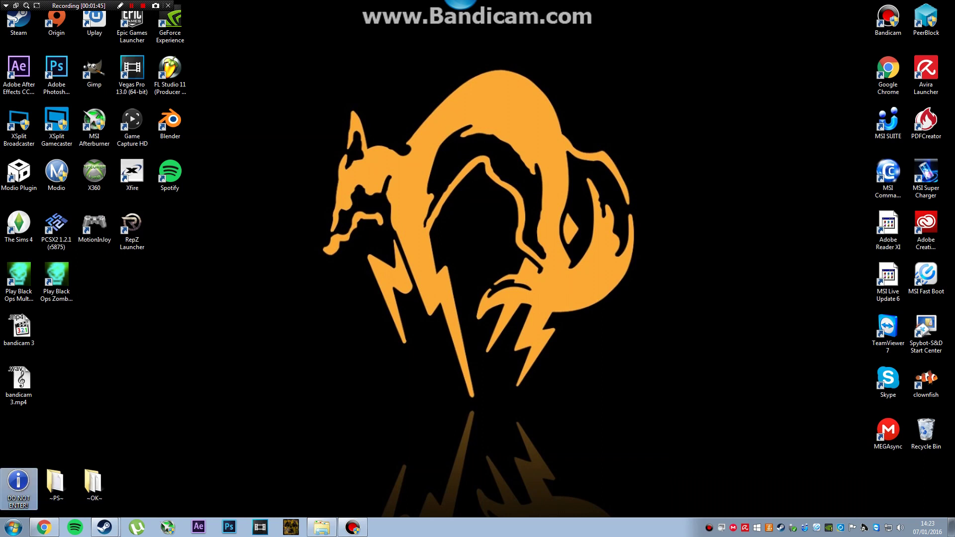
- Open the KUBBS USB (E:) drive through the DO NOT ENTER! folder and delete the PS3 folder from it
{"action": "double_click", "coordinate": [18, 480]}
{"action": "left_click", "coordinate": [303, 420]}
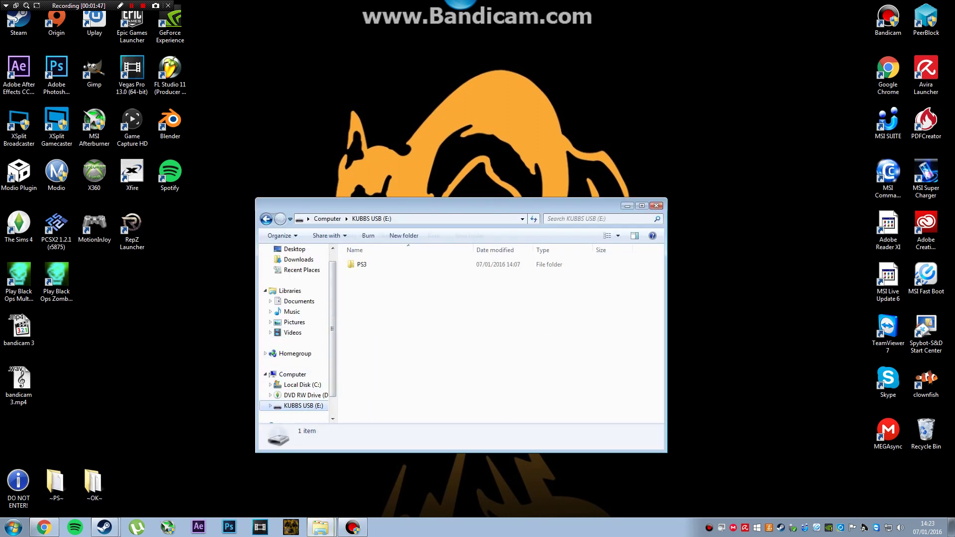
{"action": "right_click", "coordinate": [376, 270]}
{"action": "left_click", "coordinate": [363, 264]}
{"action": "right_click", "coordinate": [359, 265]}
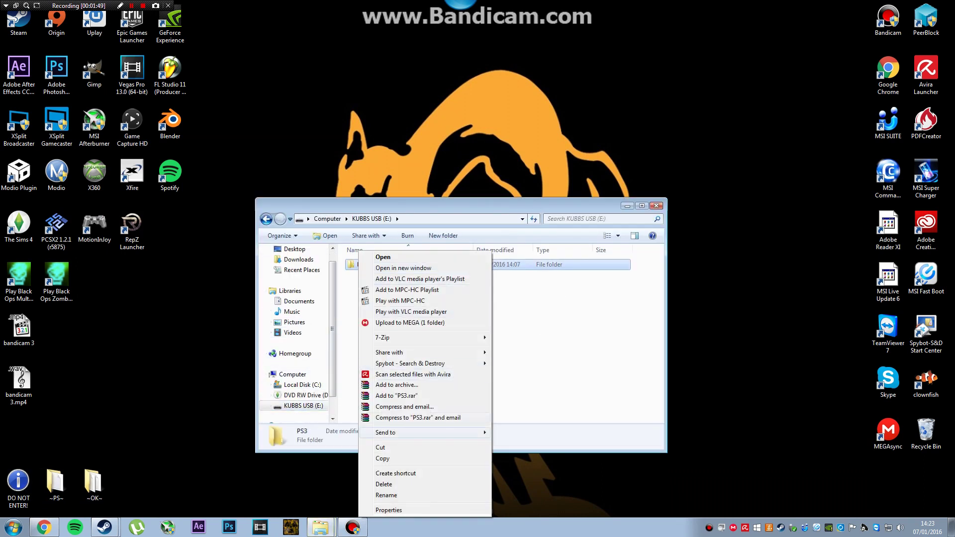
{"action": "left_click", "coordinate": [388, 495]}
{"action": "left_click", "coordinate": [423, 348]}
{"action": "right_click", "coordinate": [375, 260]}
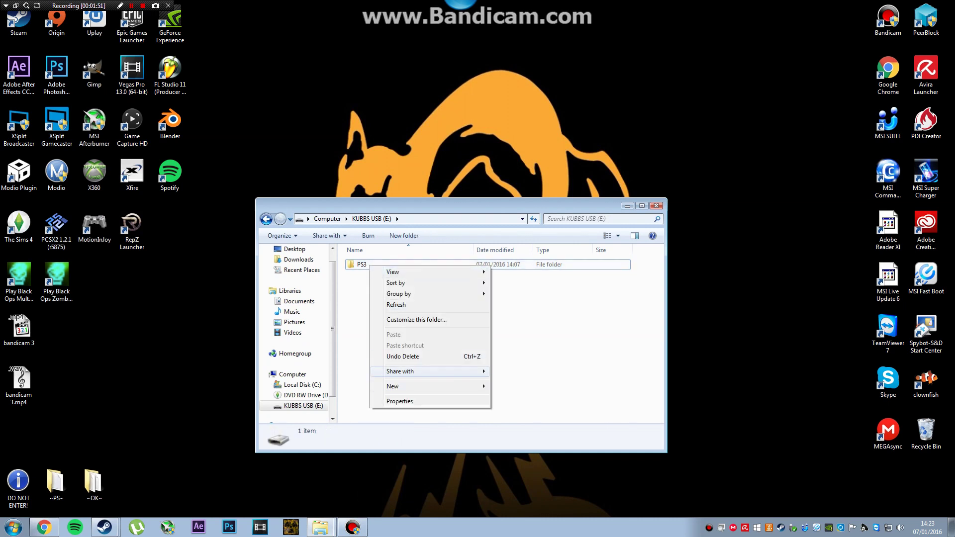
{"action": "left_click", "coordinate": [362, 264]}
{"action": "right_click", "coordinate": [360, 264]}
{"action": "left_click", "coordinate": [385, 484]}
{"action": "left_click", "coordinate": [566, 303]}
{"action": "left_click", "coordinate": [566, 304]}
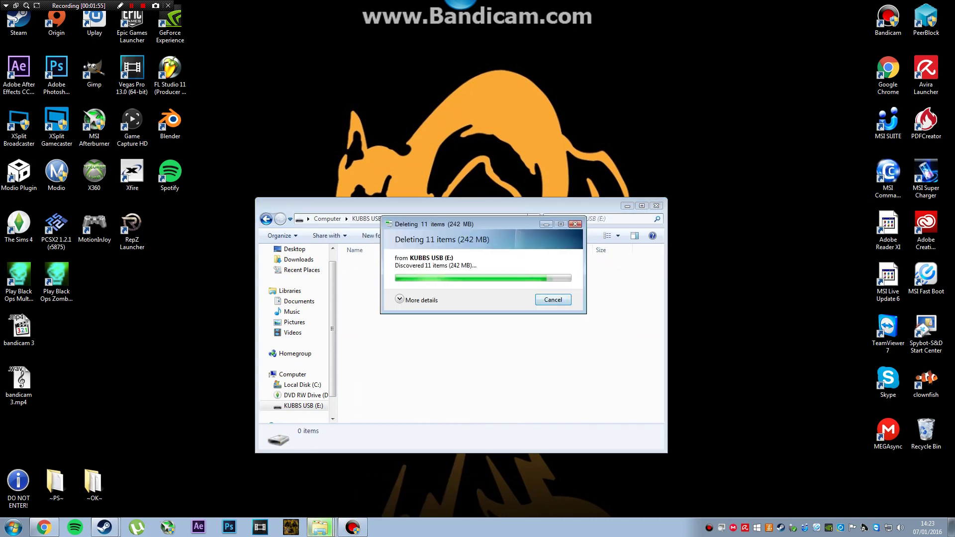
- Create a new folder named PS3 in the root of the KUBBS USB (E:) drive
{"action": "right_click", "coordinate": [354, 282]}
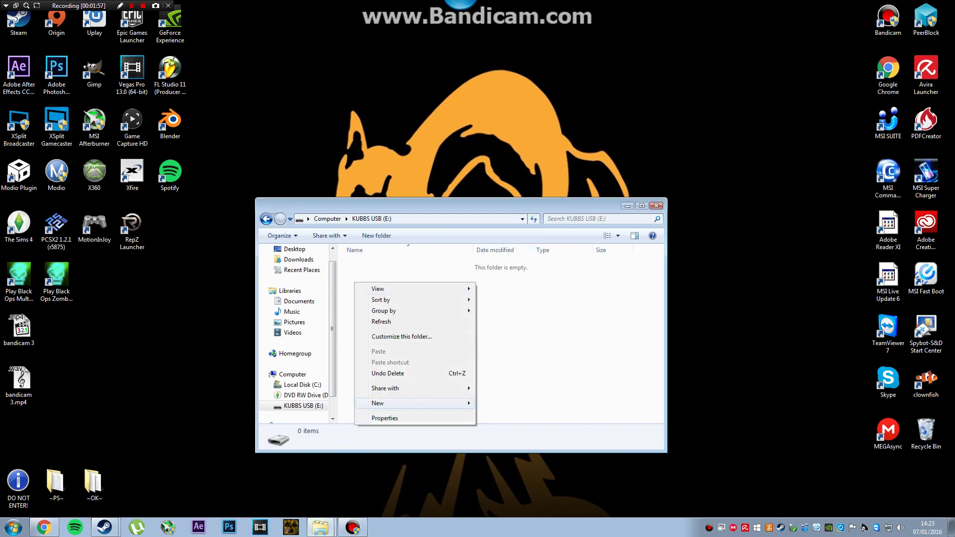
{"action": "mouse_move", "coordinate": [379, 403]}
{"action": "left_click", "coordinate": [498, 403]}
{"action": "key", "text": "ctrl+shift+n"}
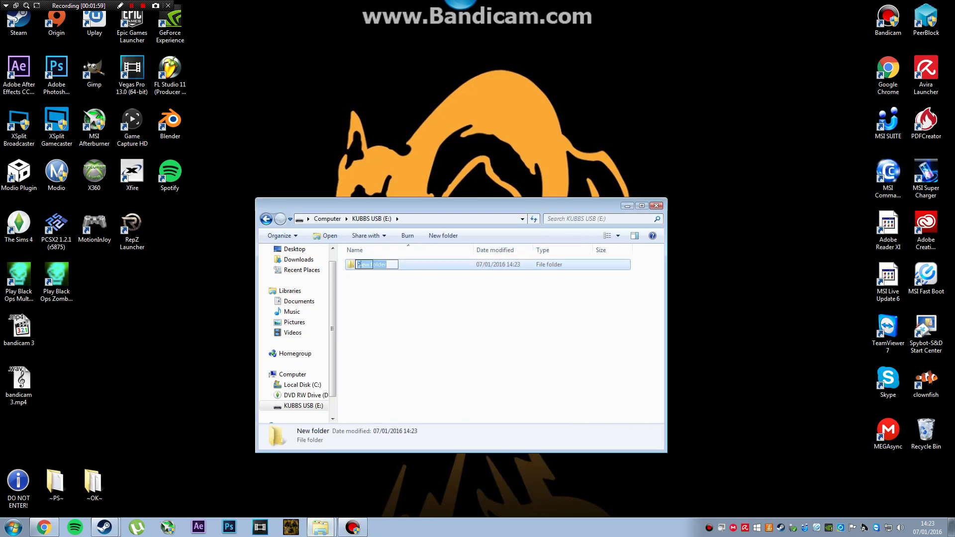
{"action": "type", "text": "PS£"}
{"action": "key", "text": "Return"}
{"action": "right_click", "coordinate": [370, 268]}
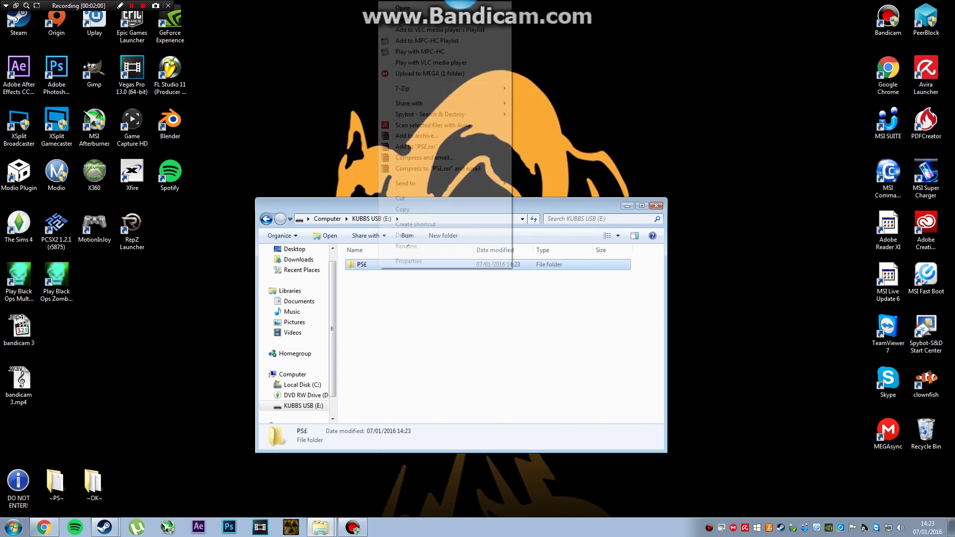
{"action": "left_click", "coordinate": [408, 236]}
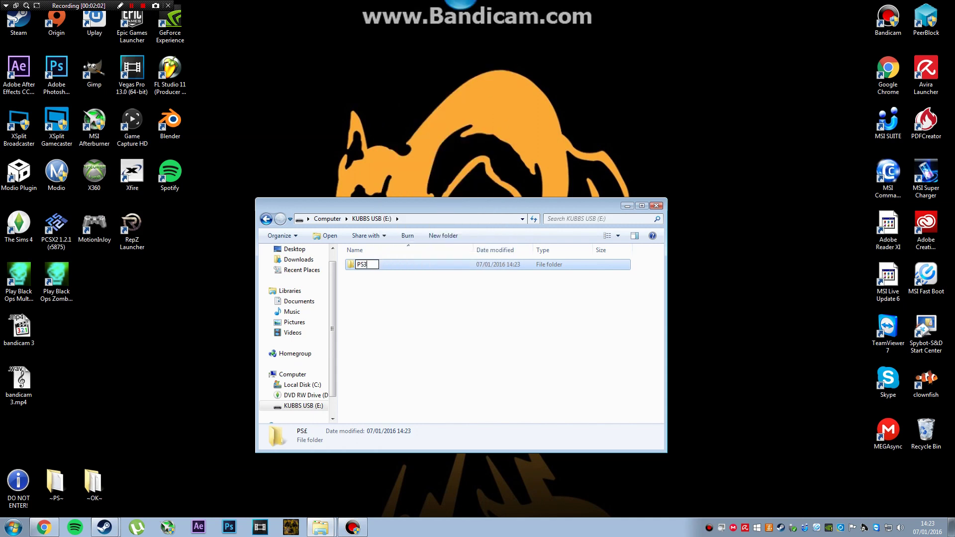
- Open the new PS3 folder and create a subfolder named UPDATE inside it
{"action": "double_click", "coordinate": [366, 265]}
{"action": "right_click", "coordinate": [378, 274]}
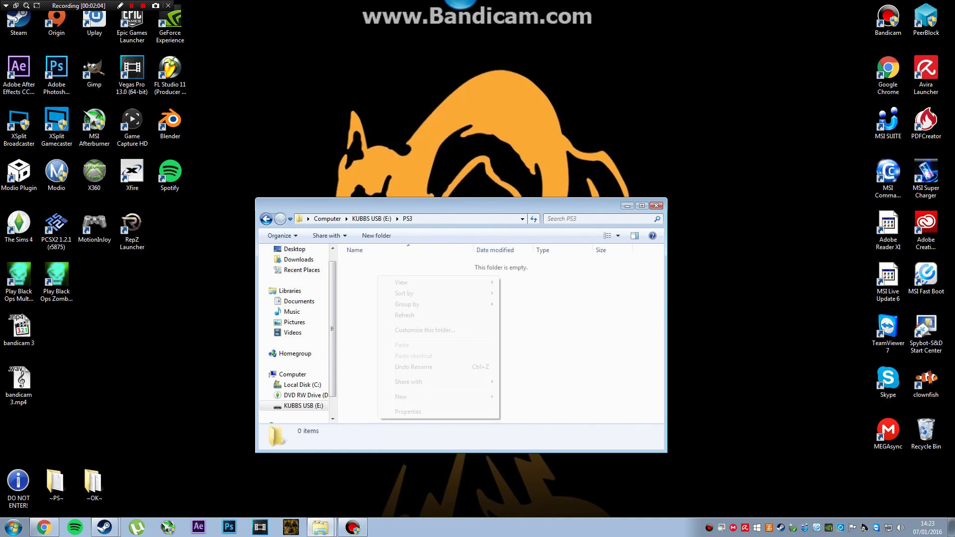
{"action": "mouse_move", "coordinate": [399, 396]}
{"action": "left_click", "coordinate": [515, 396]}
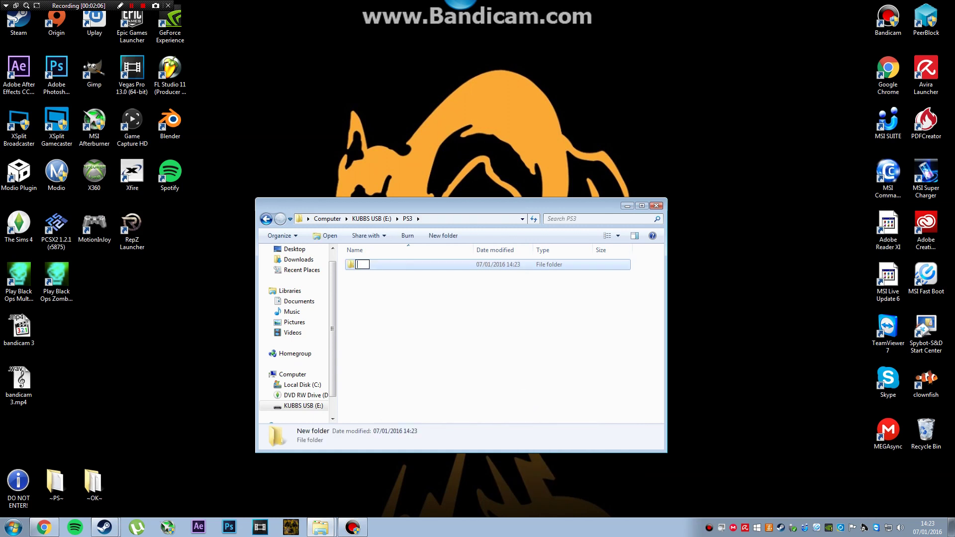
{"action": "key", "text": "Return"}
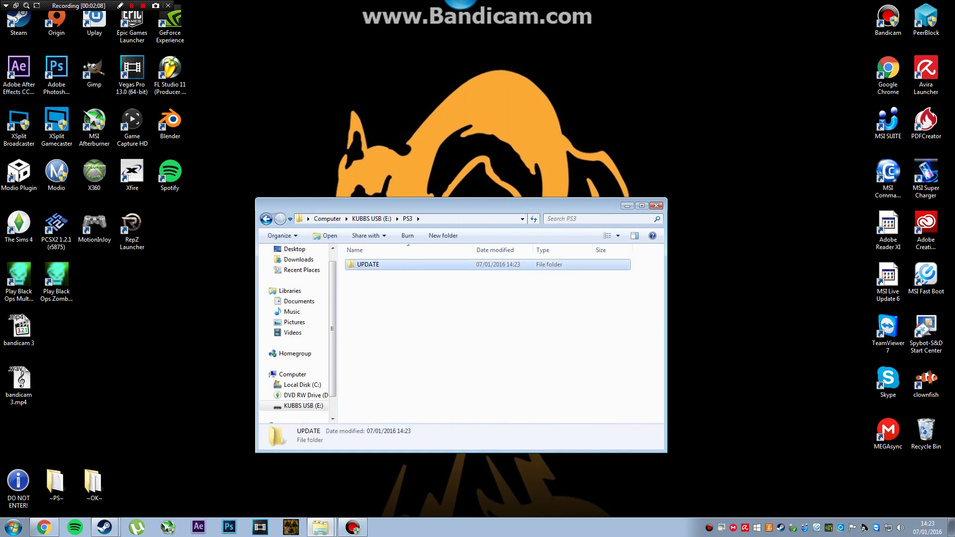
- Open the DO NOT ENTER! folder in a second window and go to 1337\Modding\PS3\CFW\PKGS
{"action": "double_click", "coordinate": [18, 485]}
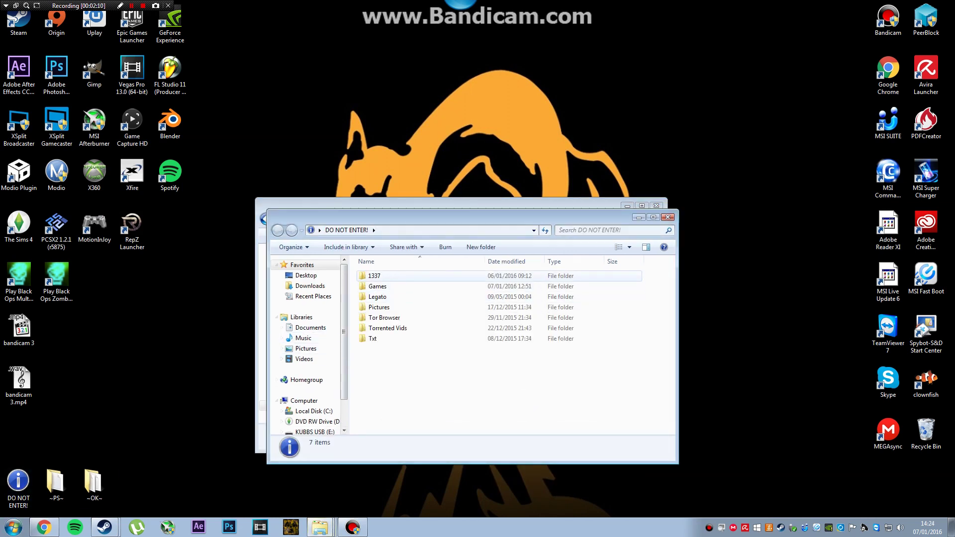
{"action": "double_click", "coordinate": [378, 275]}
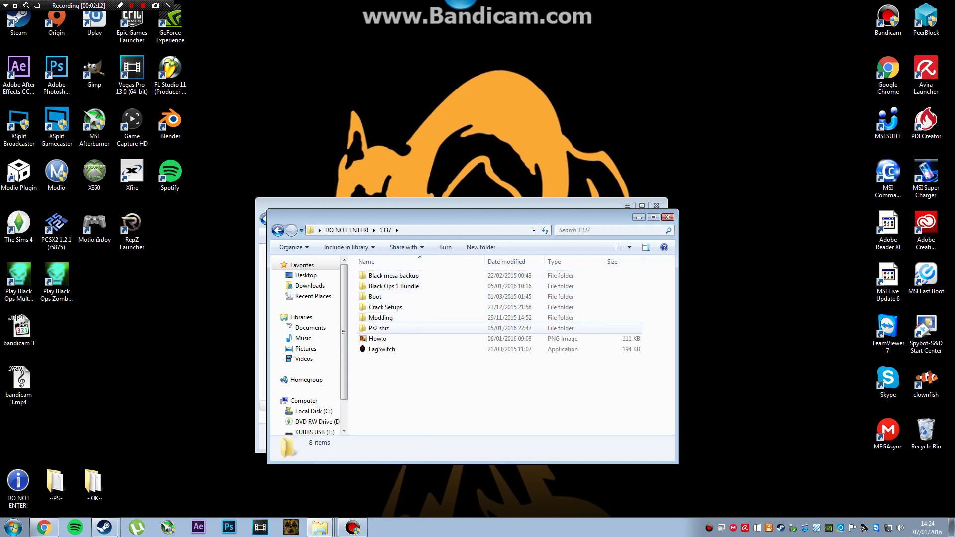
{"action": "double_click", "coordinate": [381, 317]}
{"action": "double_click", "coordinate": [374, 297]}
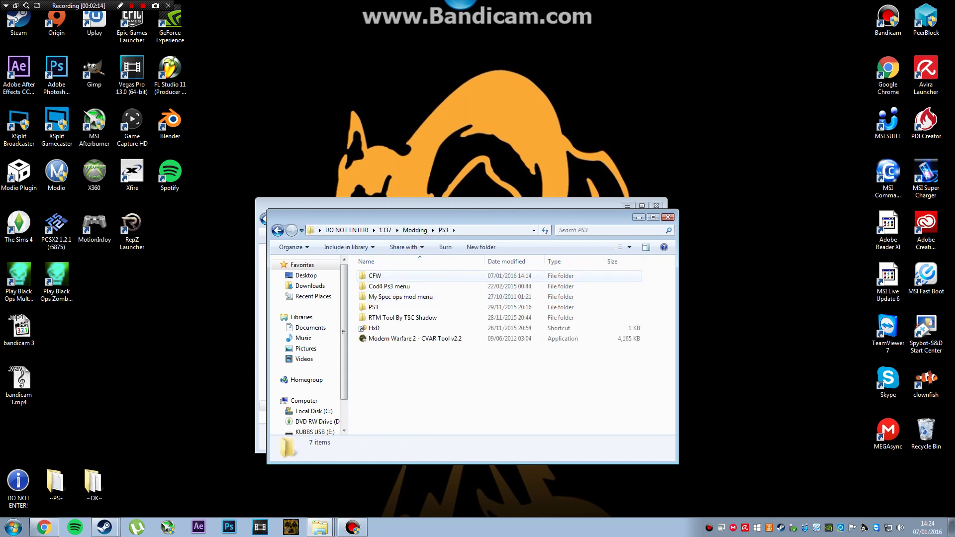
{"action": "double_click", "coordinate": [378, 275]}
{"action": "double_click", "coordinate": [376, 286]}
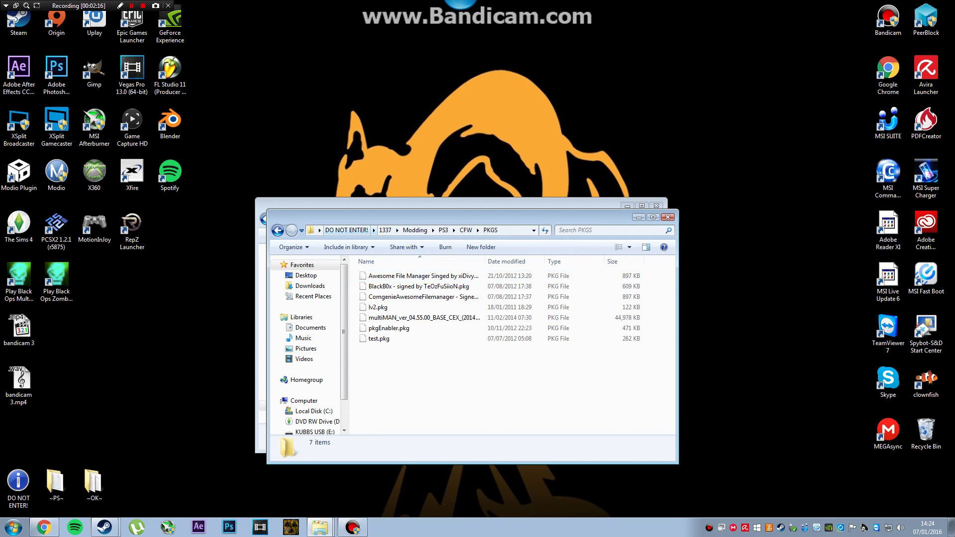
- Place the PKGS window beside the USB window and copy all its PKG files into the USB's PS3 folder
{"action": "left_click_drag", "start_coordinate": [351, 218], "coordinate": [693, 183]}
{"action": "left_click", "coordinate": [746, 241]}
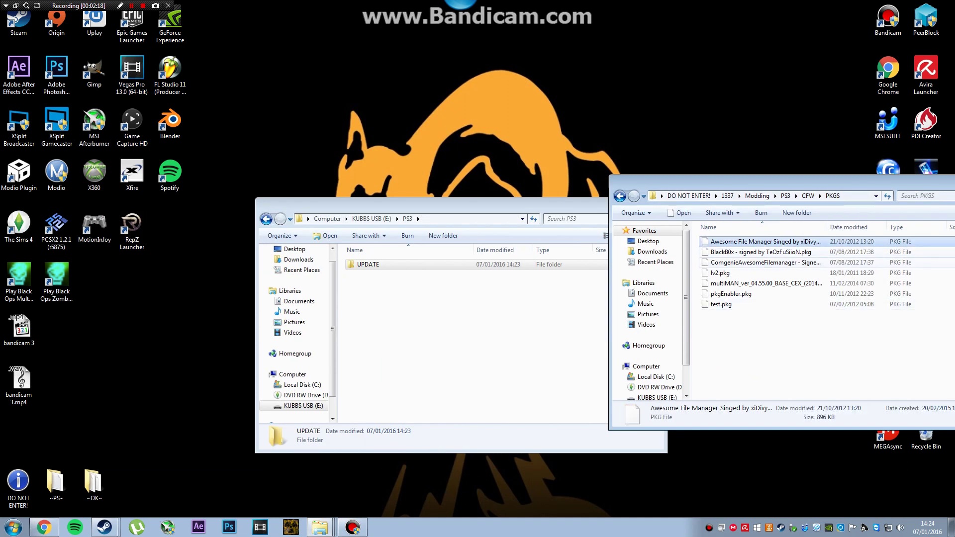
{"action": "left_click", "coordinate": [745, 304], "text": "shift"}
{"action": "left_click_drag", "start_coordinate": [761, 252], "coordinate": [567, 319]}
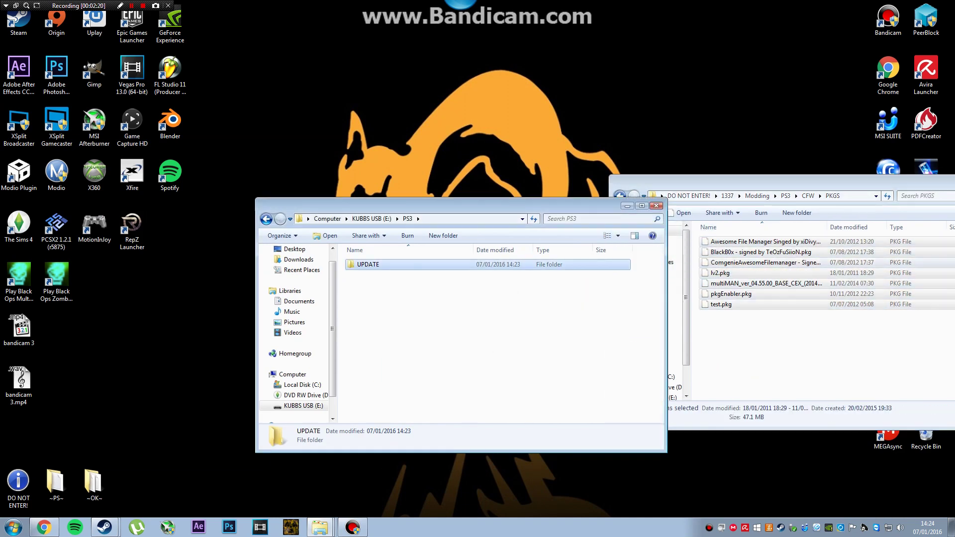
{"action": "left_click_drag", "start_coordinate": [734, 184], "coordinate": [719, 191]}
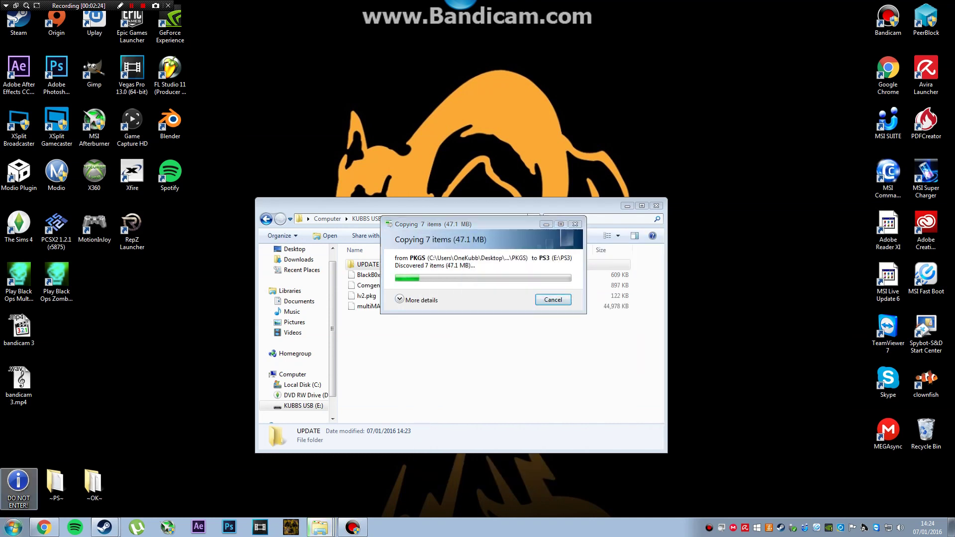
- Reopen the DO NOT ENTER! folder and go to 1337\Modding\PS3\CFW\LATEST ONLY
{"action": "double_click", "coordinate": [18, 485]}
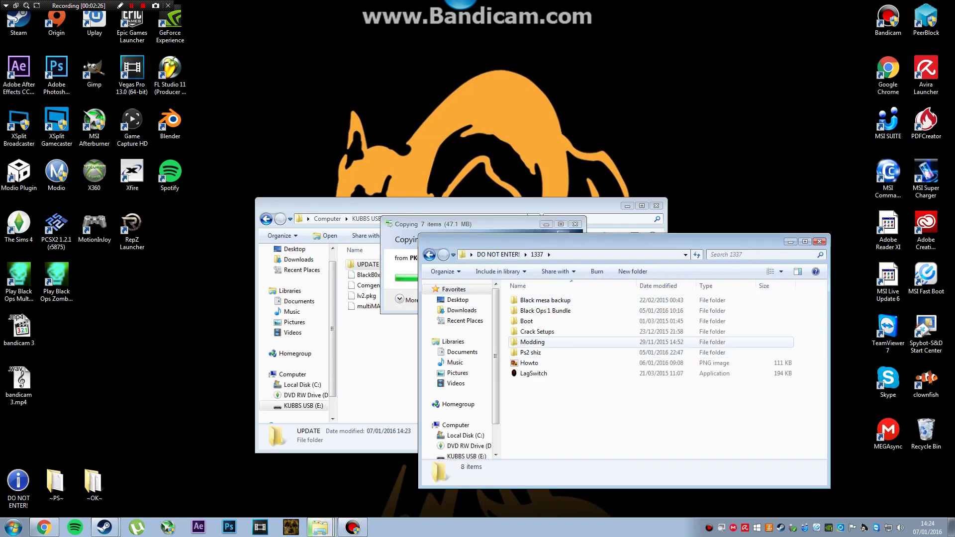
{"action": "double_click", "coordinate": [532, 341]}
{"action": "double_click", "coordinate": [524, 320]}
{"action": "double_click", "coordinate": [526, 300]}
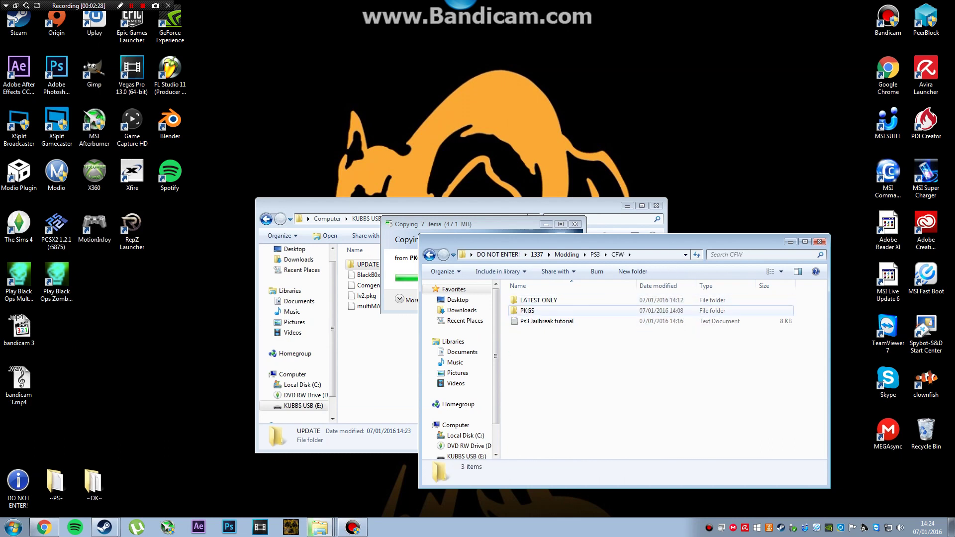
{"action": "double_click", "coordinate": [532, 300]}
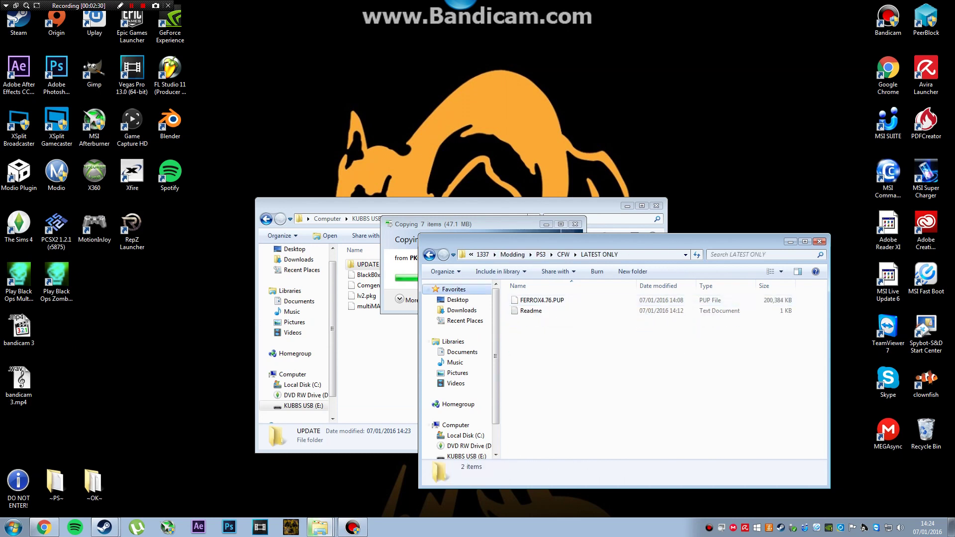
- Expand the progress details of the PKG file copy, then close the USB's PS3 folder window once the copy is complete
{"action": "left_click", "coordinate": [401, 269]}
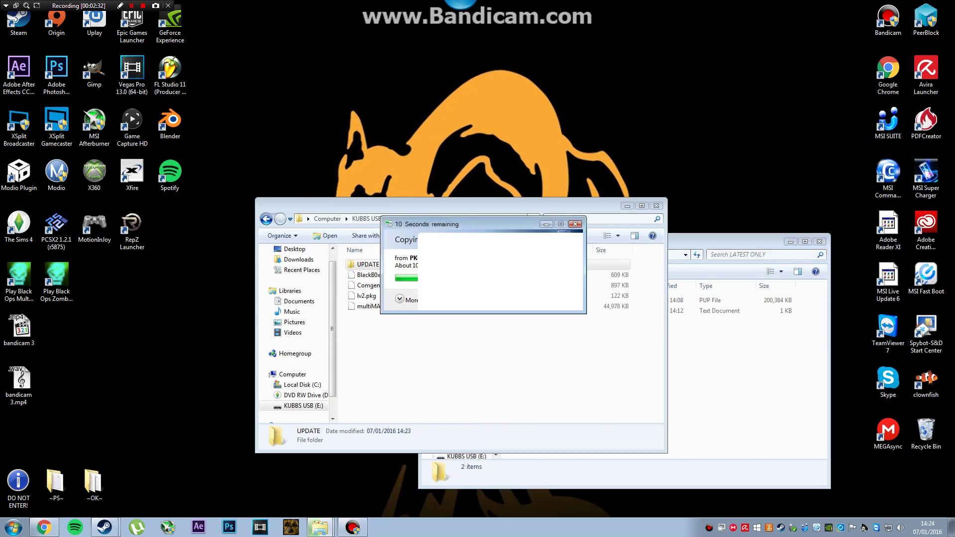
{"action": "left_click", "coordinate": [399, 300]}
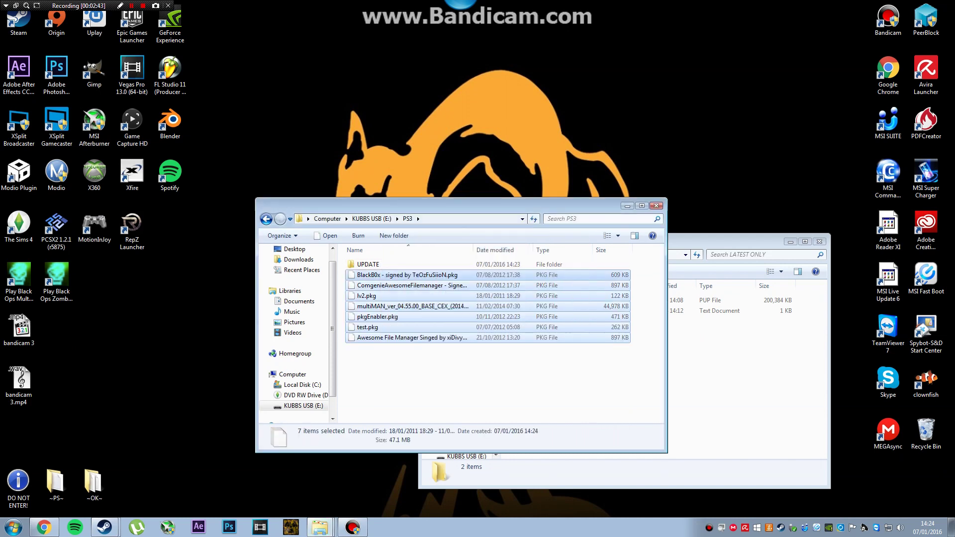
{"action": "left_click", "coordinate": [599, 220]}
{"action": "left_click", "coordinate": [656, 205]}
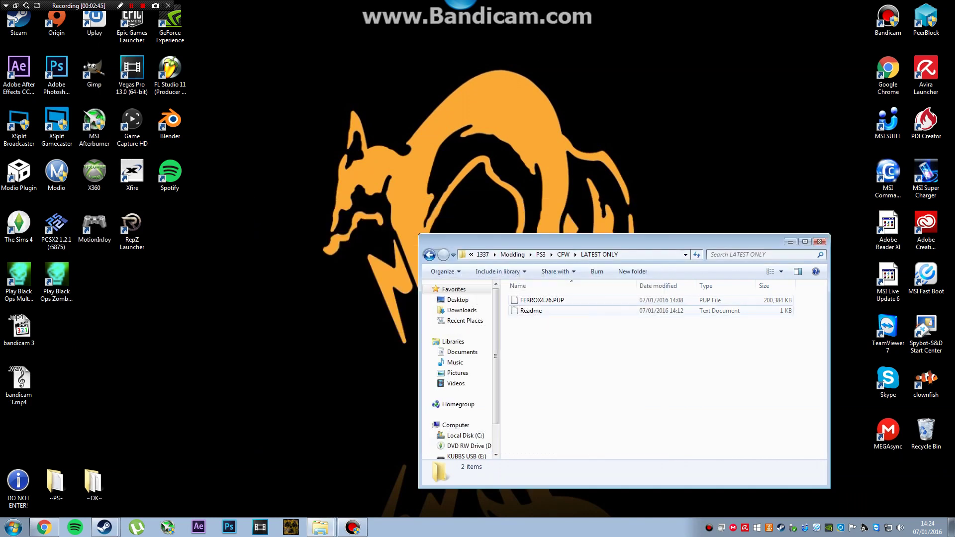
- Open PS3\UPDATE on the KUBBS USB (E:) drive in a separate window placed beside the LATEST ONLY window
{"action": "double_click", "coordinate": [18, 481]}
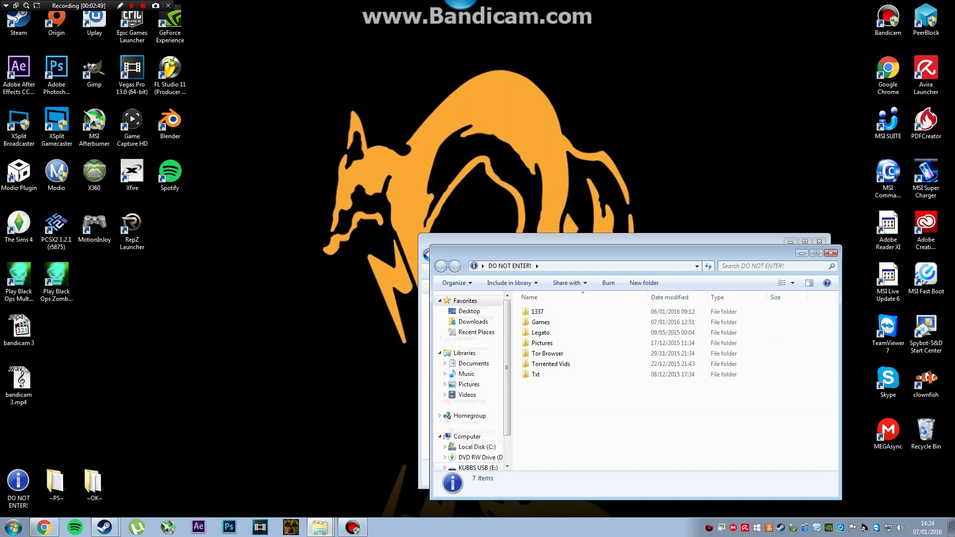
{"action": "left_click", "coordinate": [477, 467]}
{"action": "left_click_drag", "start_coordinate": [572, 252], "coordinate": [148, 159]}
{"action": "double_click", "coordinate": [115, 217]}
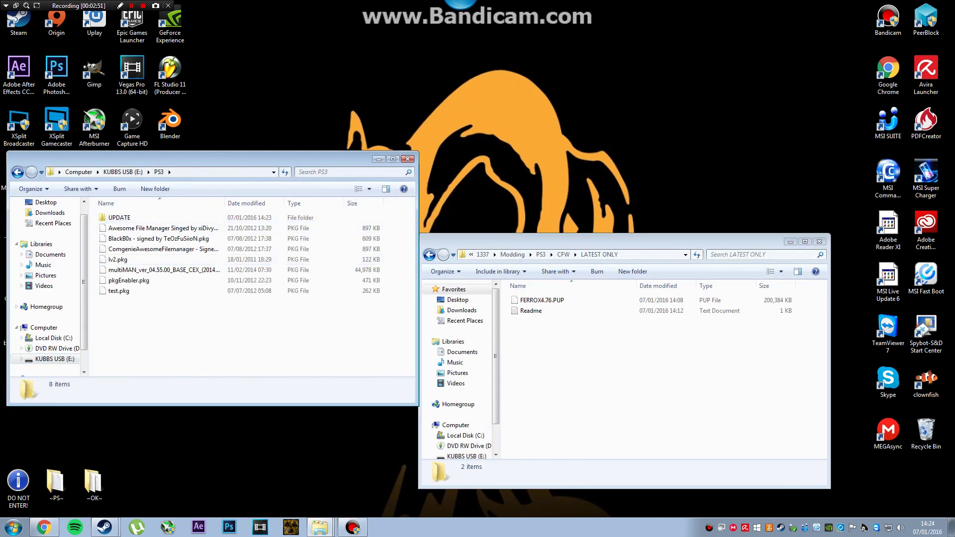
{"action": "double_click", "coordinate": [118, 218]}
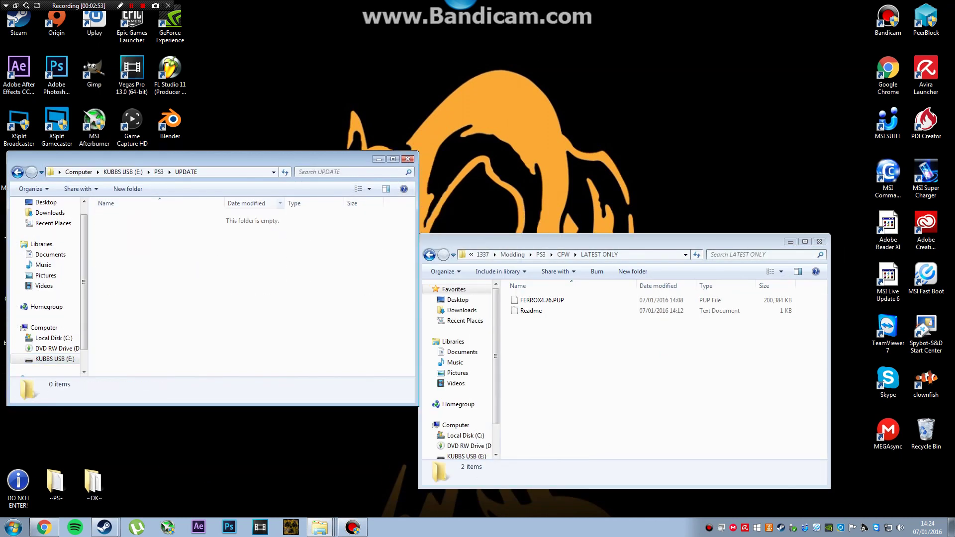
- Copy FERROX4.76.PUP from LATEST ONLY into the USB's UPDATE folder and move the copy progress window clear of the file lists
{"action": "left_click", "coordinate": [542, 300]}
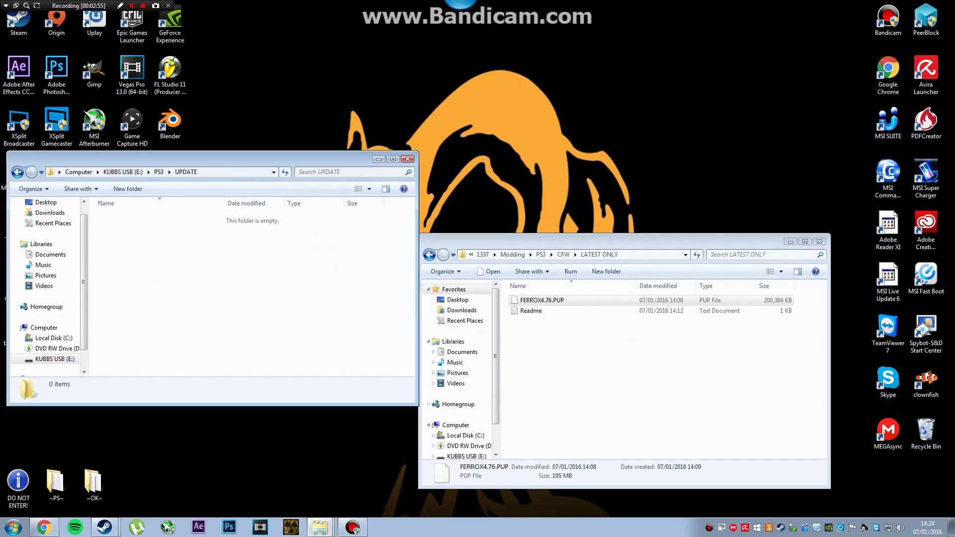
{"action": "key", "text": "ctrl+v"}
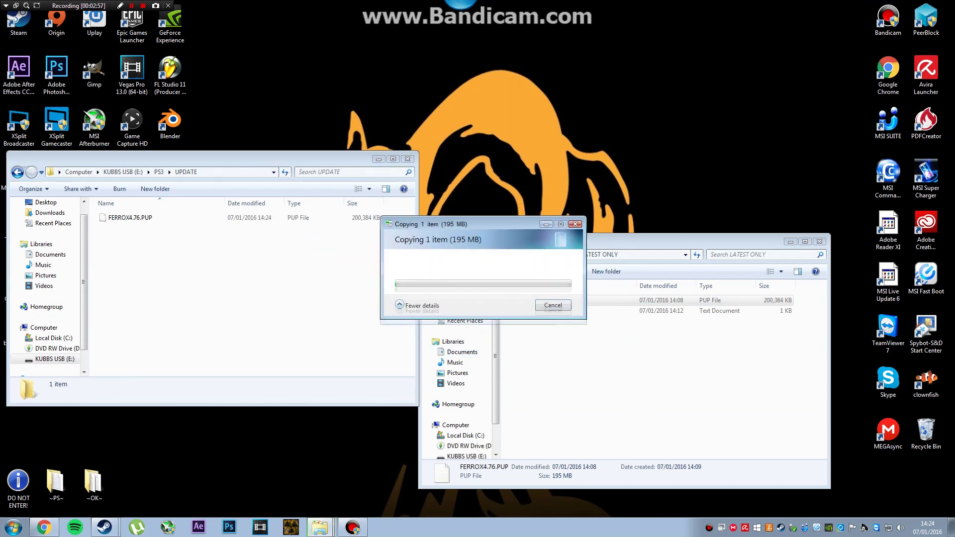
{"action": "left_click", "coordinate": [636, 377]}
{"action": "left_click", "coordinate": [490, 224]}
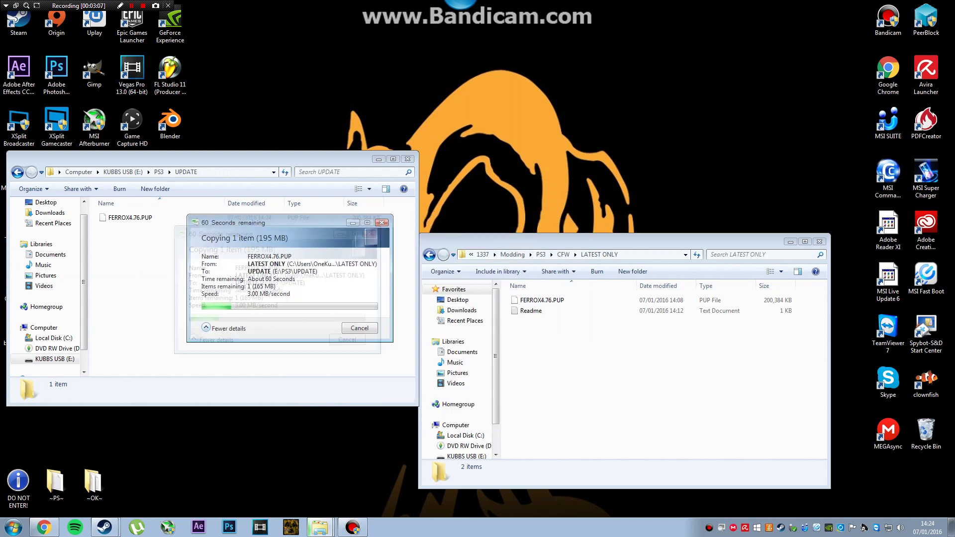
{"action": "left_click_drag", "start_coordinate": [304, 222], "coordinate": [296, 276]}
- Read the Readme text file in the LATEST ONLY folder and close it
{"action": "double_click", "coordinate": [531, 310]}
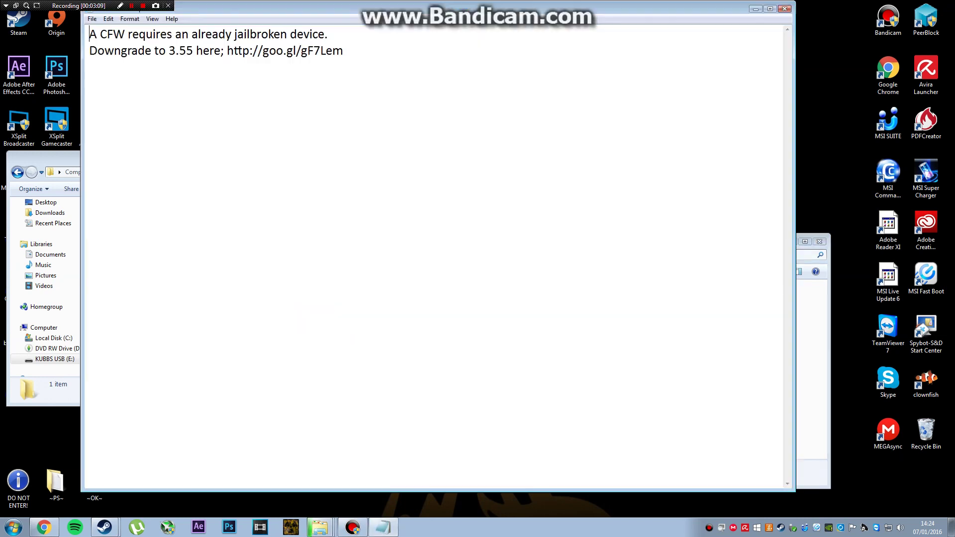
{"action": "left_click", "coordinate": [785, 8]}
{"action": "left_click", "coordinate": [602, 368]}
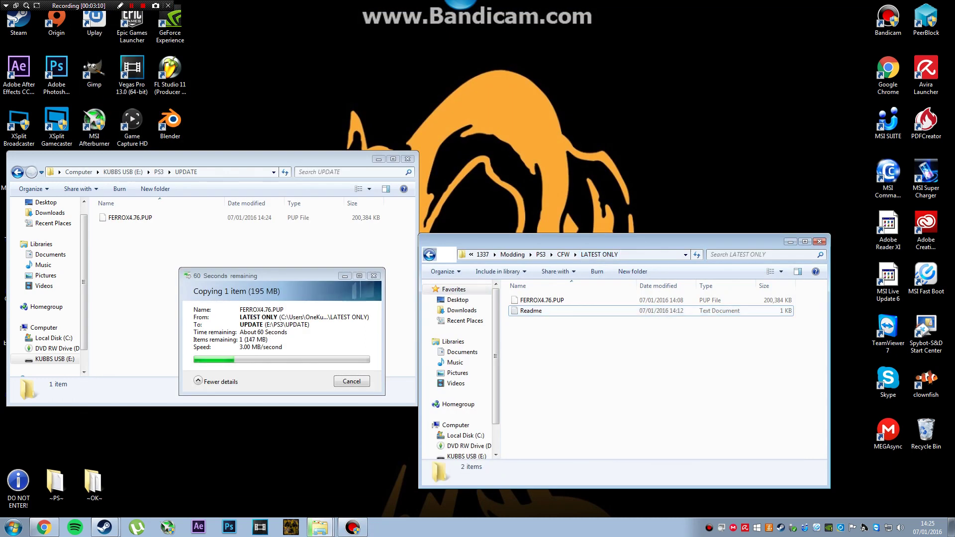
- Open the Ps3 Jailbreak tutorial text file in the CFW folder and skim its firmware guides through to the end
{"action": "left_click_drag", "start_coordinate": [597, 241], "coordinate": [691, 188]}
{"action": "left_click", "coordinate": [524, 201]}
{"action": "double_click", "coordinate": [636, 268]}
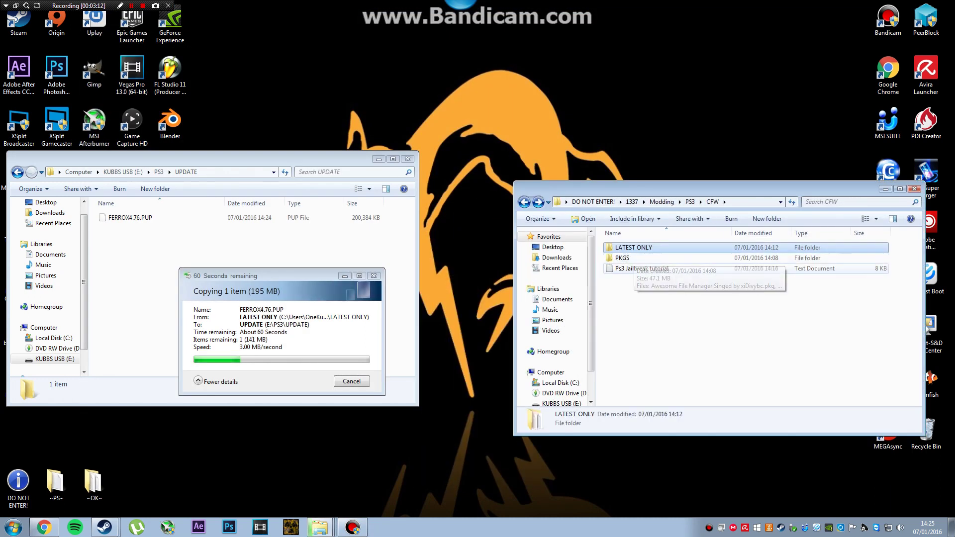
{"action": "scroll", "coordinate": [636, 268], "scroll_direction": "down", "scroll_amount": 7}
{"action": "scroll", "coordinate": [432, 256], "scroll_direction": "down", "scroll_amount": 20}
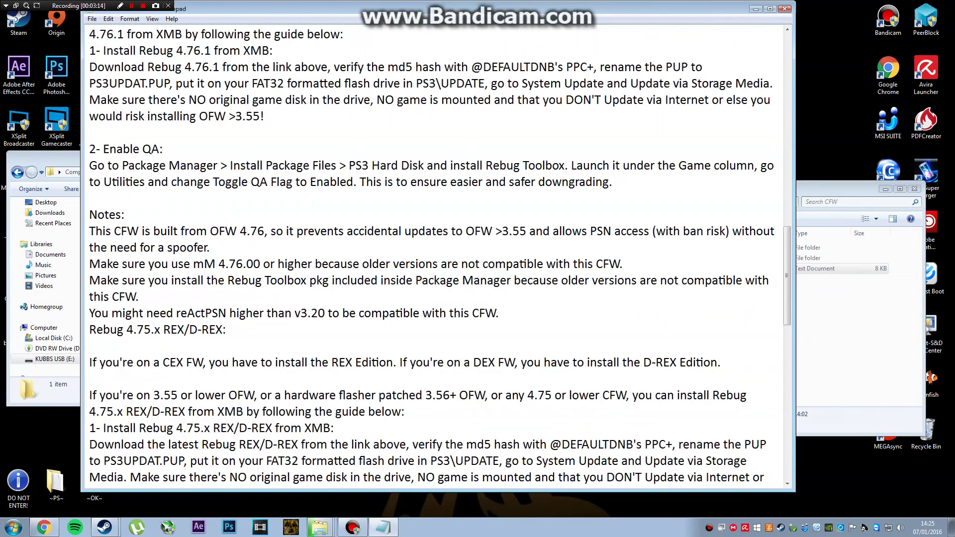
{"action": "scroll", "coordinate": [433, 256], "scroll_direction": "up", "scroll_amount": 20}
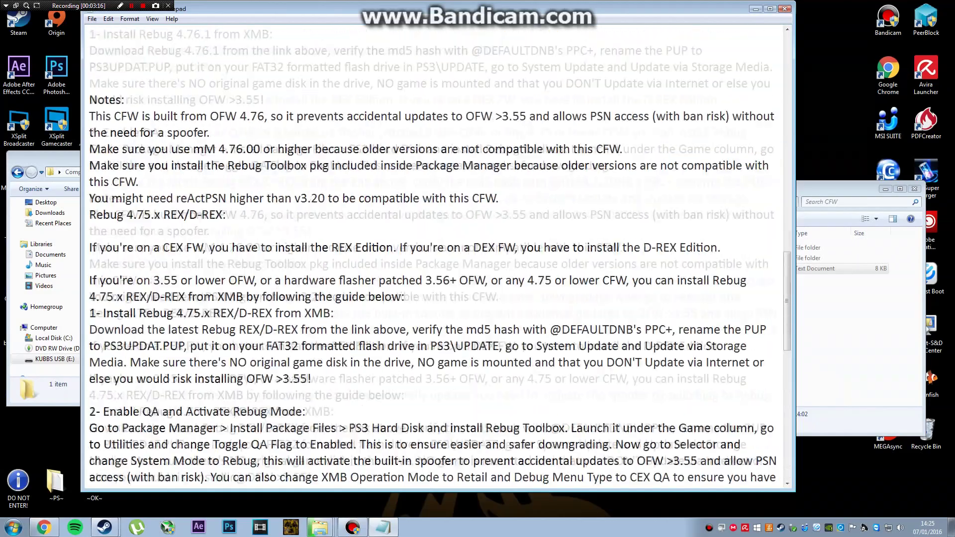
{"action": "scroll", "coordinate": [432, 256], "scroll_direction": "down", "scroll_amount": 1}
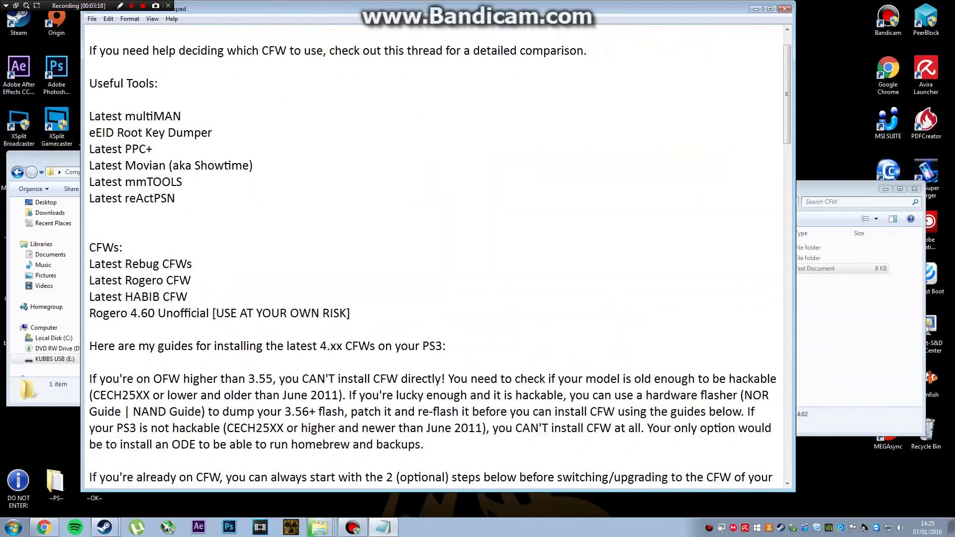
{"action": "scroll", "coordinate": [432, 256], "scroll_direction": "down", "scroll_amount": 20}
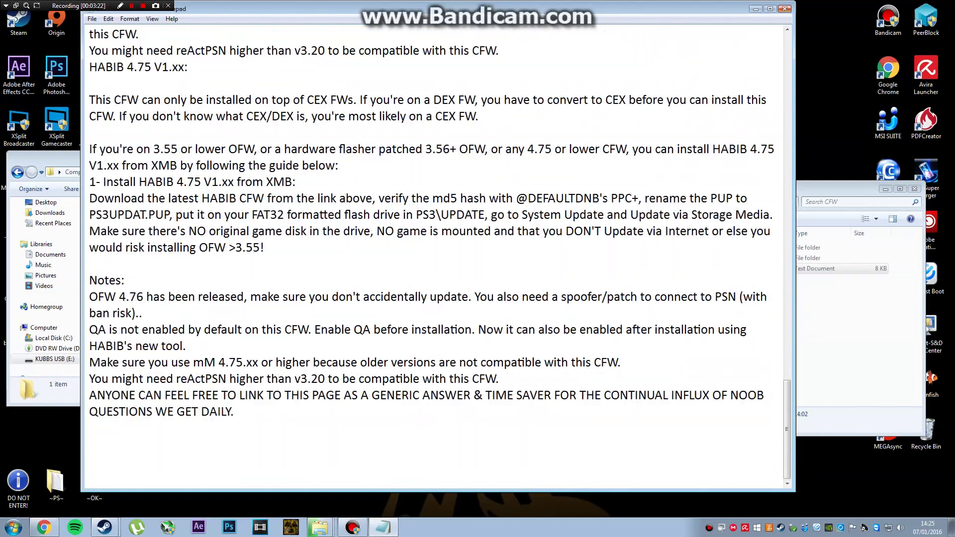
- Highlight the tutorial's final Notes text from the OFW 4.76 line to the end, read it and close the file
{"action": "left_click_drag", "start_coordinate": [246, 181], "coordinate": [116, 34]}
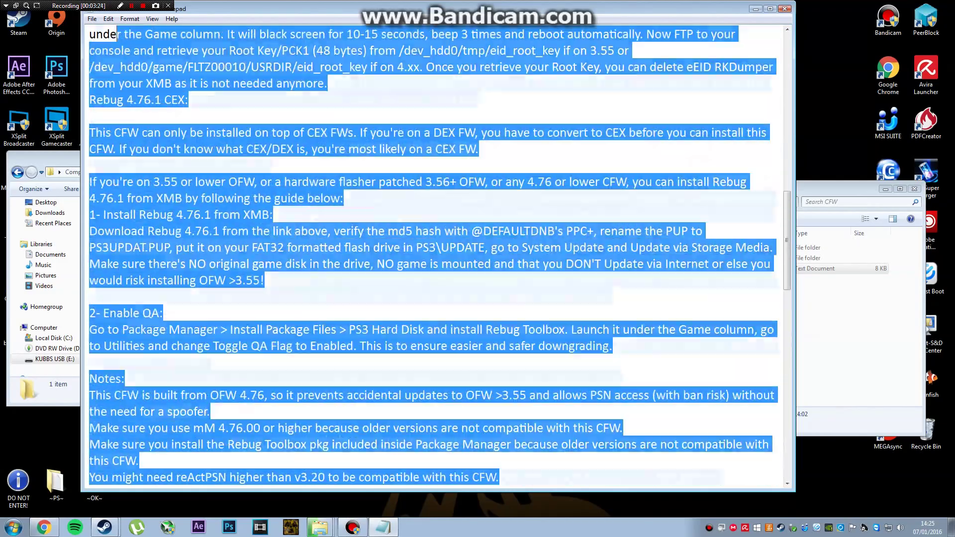
{"action": "scroll", "coordinate": [246, 258], "scroll_direction": "down", "scroll_amount": 18}
{"action": "left_click_drag", "start_coordinate": [369, 297], "coordinate": [247, 378]}
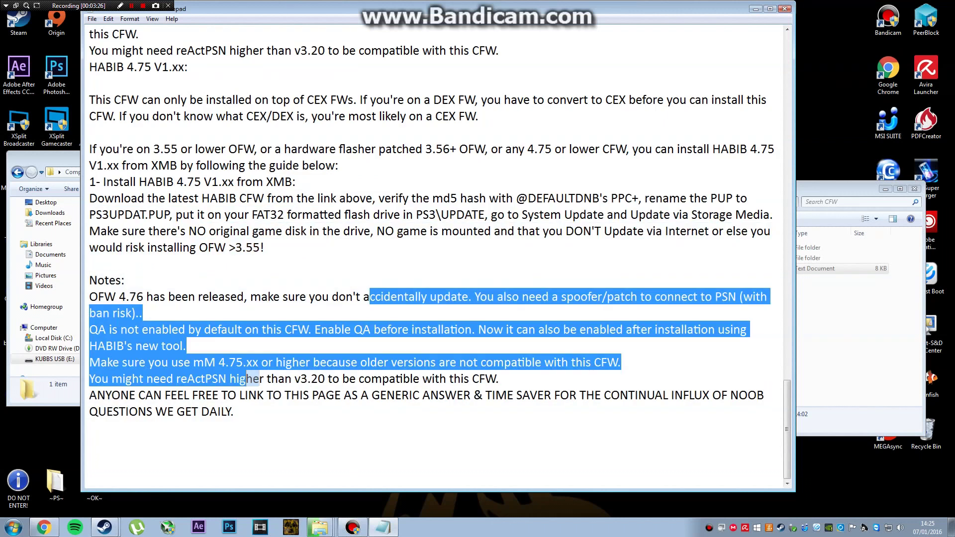
{"action": "left_click", "coordinate": [113, 329]}
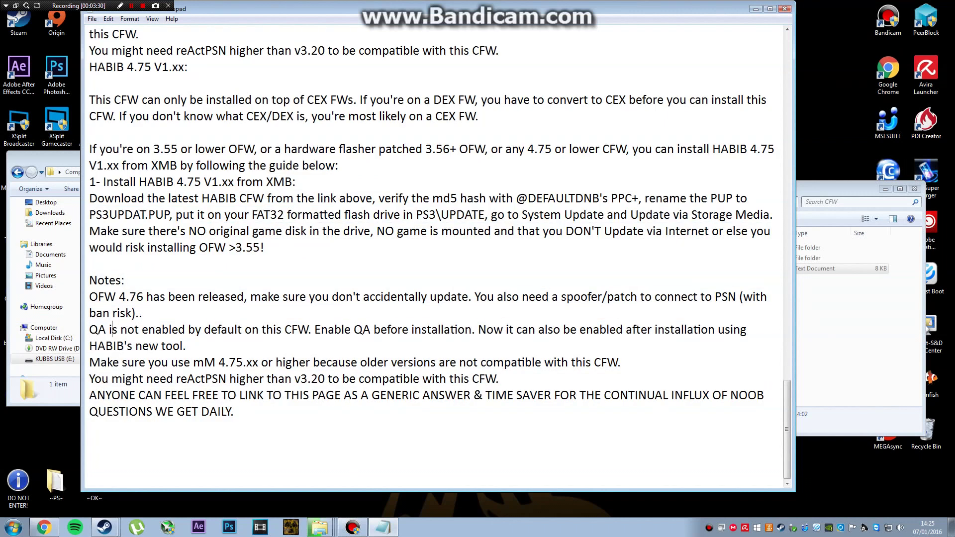
{"action": "left_click_drag", "start_coordinate": [89, 296], "coordinate": [234, 411]}
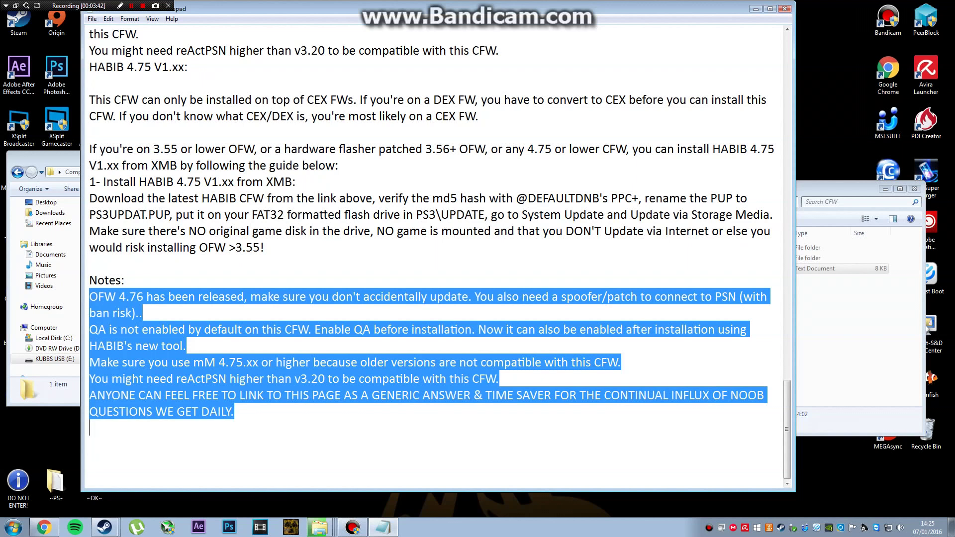
{"action": "key", "text": "alt+F4"}
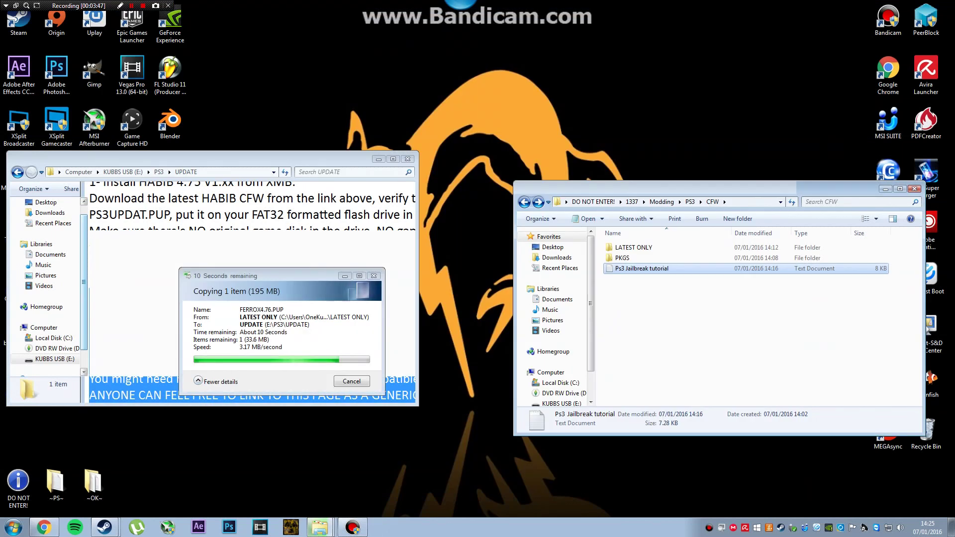
{"action": "left_click", "coordinate": [319, 527]}
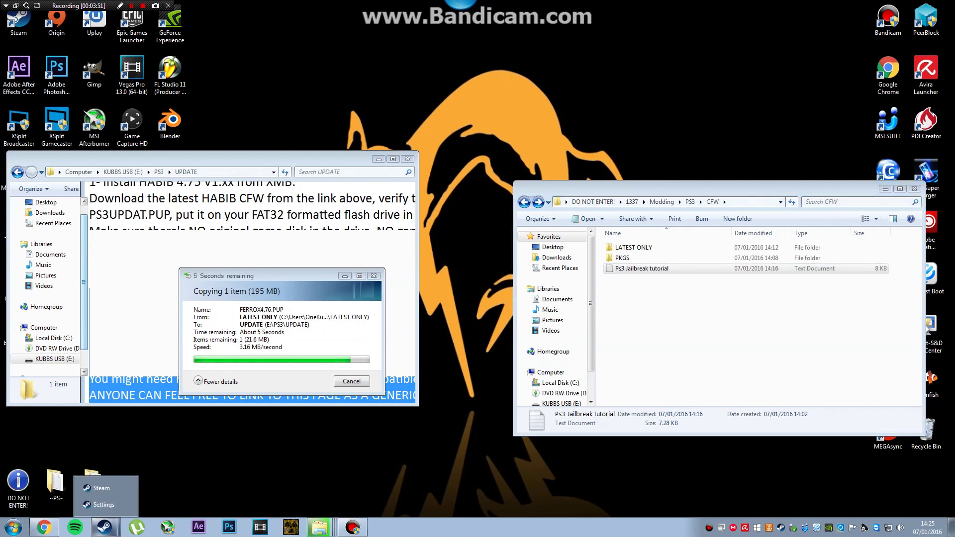
{"action": "left_click", "coordinate": [104, 527]}
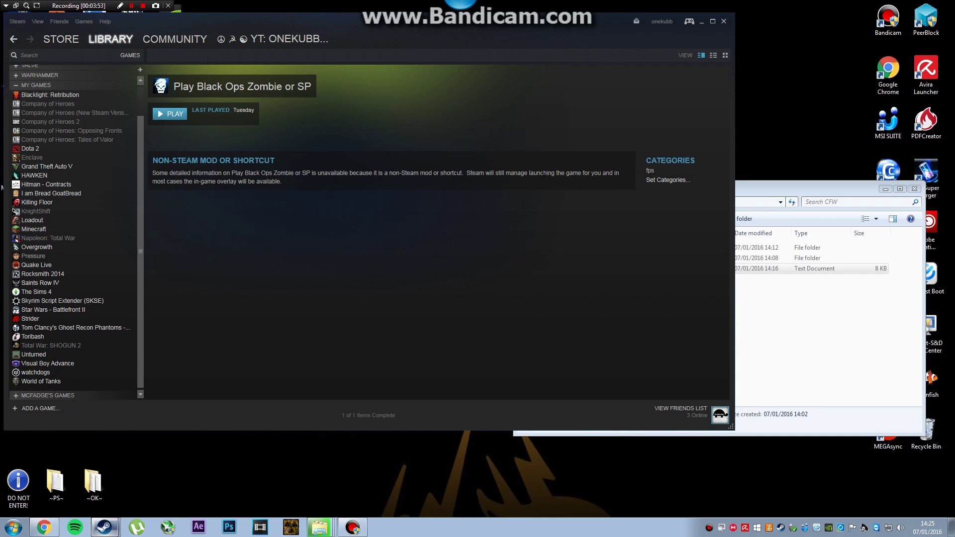
{"action": "scroll", "coordinate": [37, 228], "scroll_direction": "up", "scroll_amount": 3}
{"action": "left_click", "coordinate": [36, 120]}
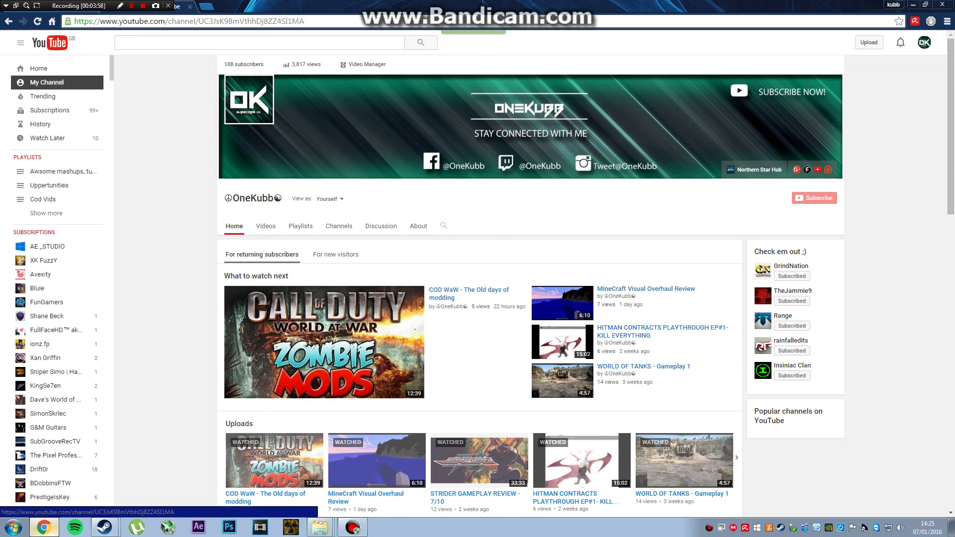
{"action": "left_click", "coordinate": [57, 68]}
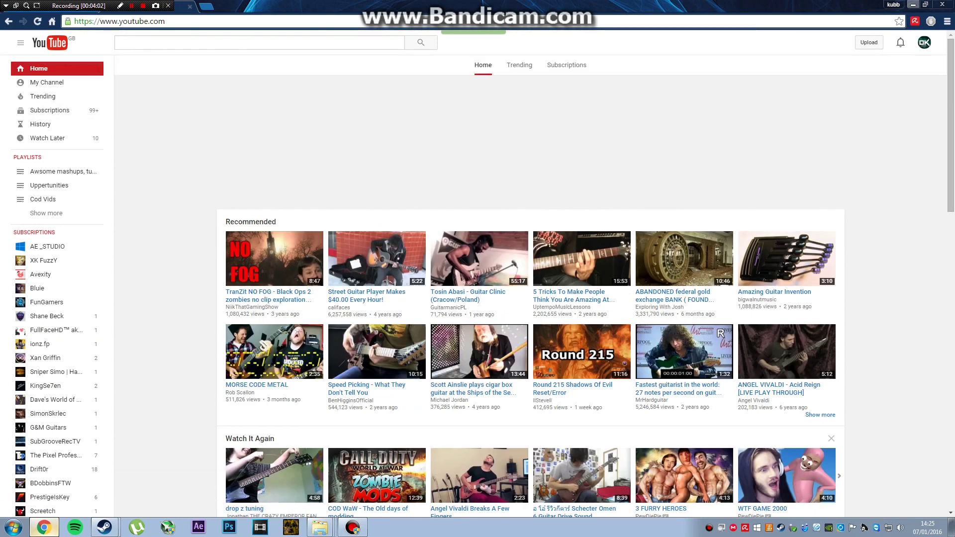
{"action": "left_click", "coordinate": [913, 5]}
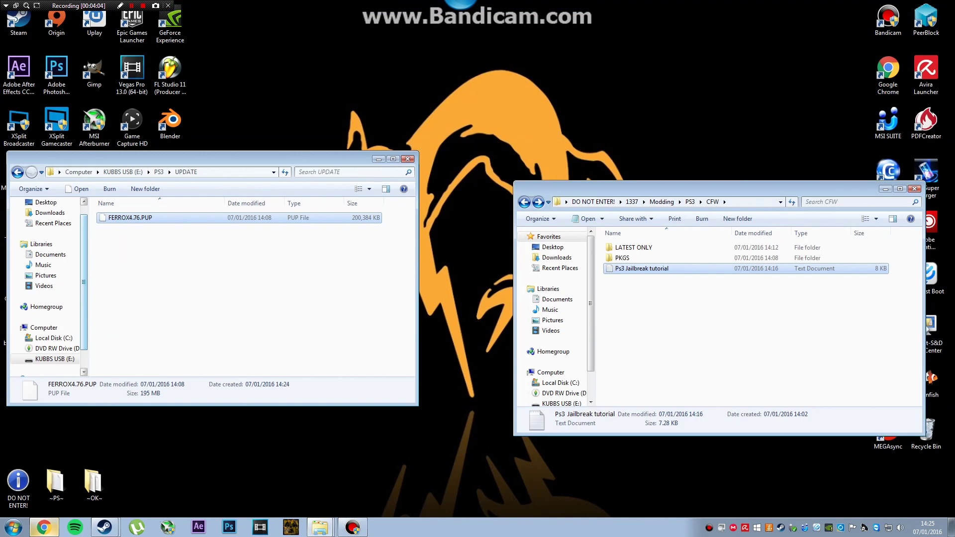
- Rename FERROX4.76.PUP in the USB's UPDATE folder to UPDAT.PUP
{"action": "left_click", "coordinate": [159, 268]}
{"action": "right_click", "coordinate": [144, 218]}
{"action": "left_click", "coordinate": [169, 404]}
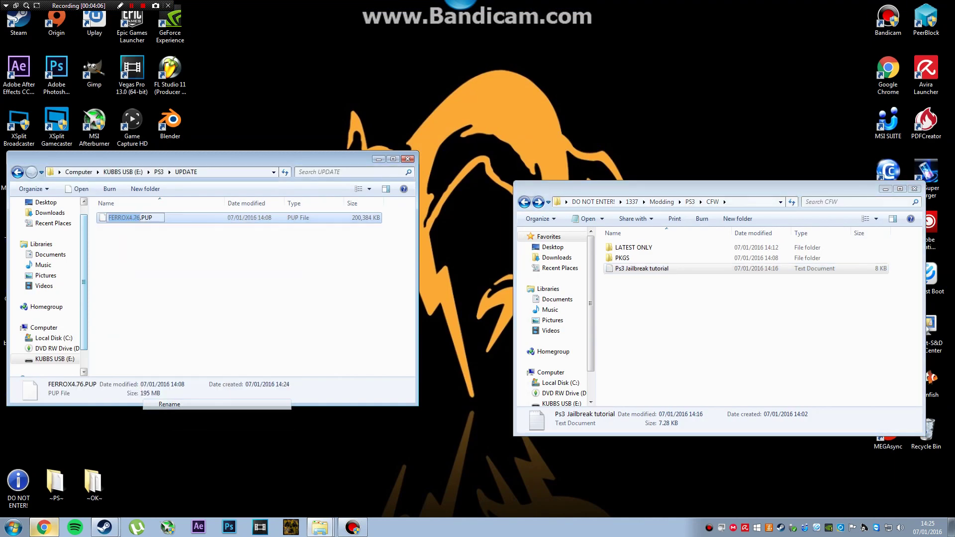
{"action": "key", "text": "BackSpace"}
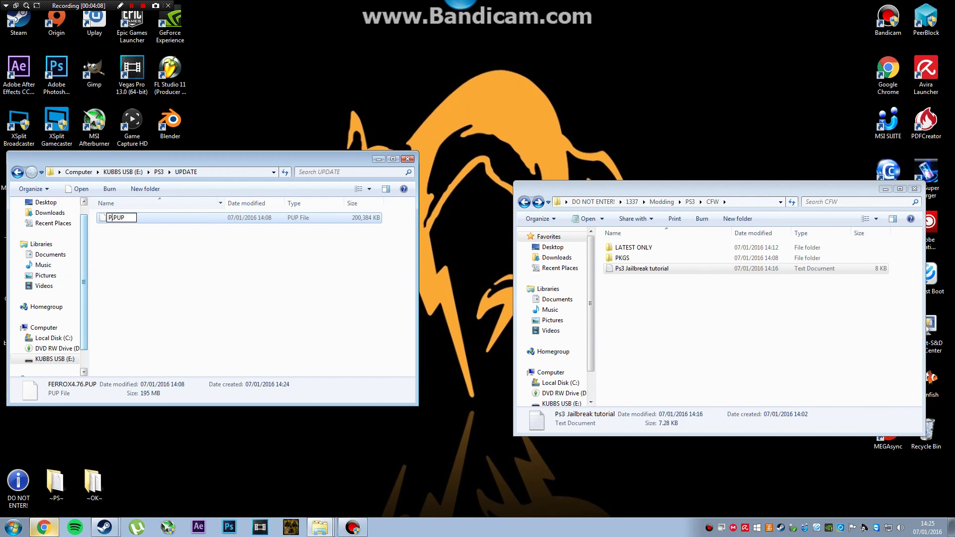
{"action": "type", "text": "UPDAT"}
{"action": "key", "text": "Return"}
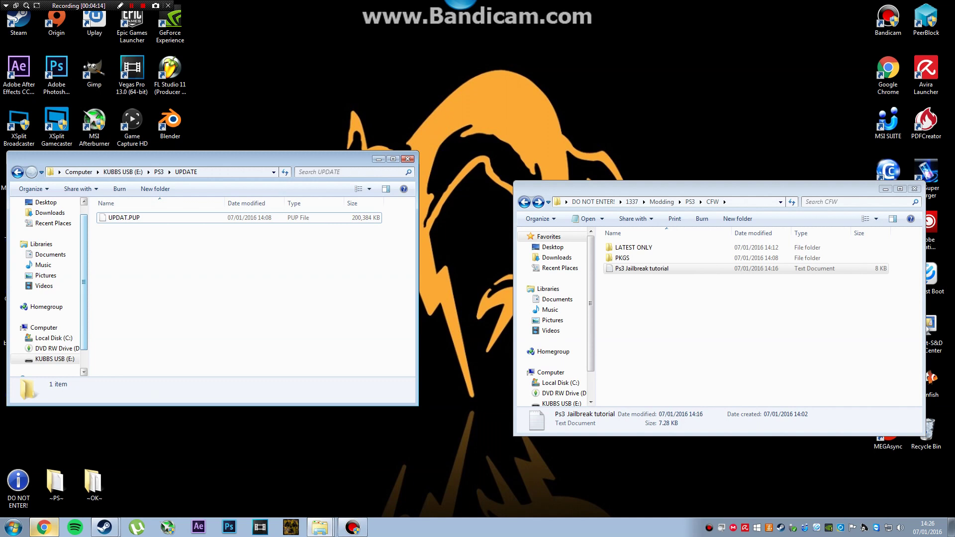
- Go back through the USB's PS3 folder to the drive root, then close both the USB and CFW folder windows
{"action": "left_click", "coordinate": [18, 171]}
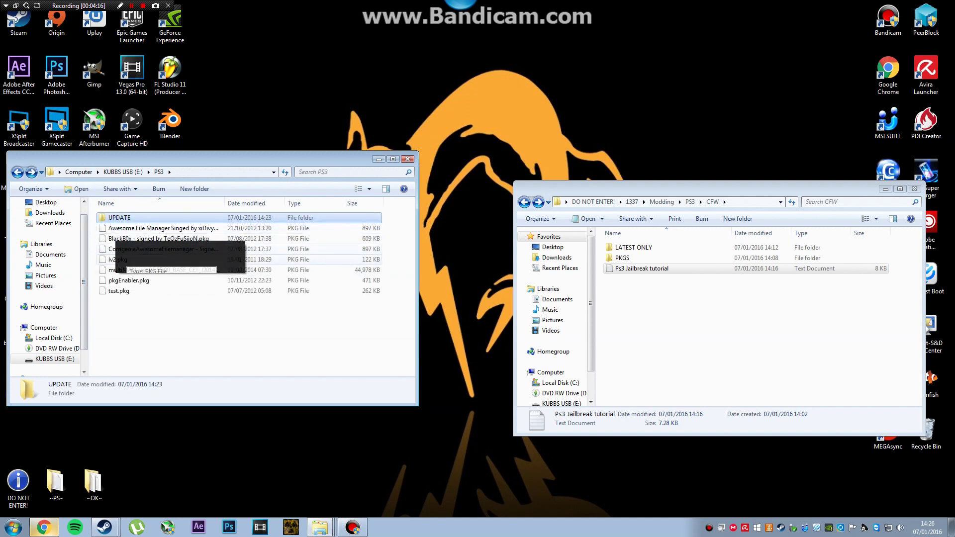
{"action": "left_click", "coordinate": [17, 172]}
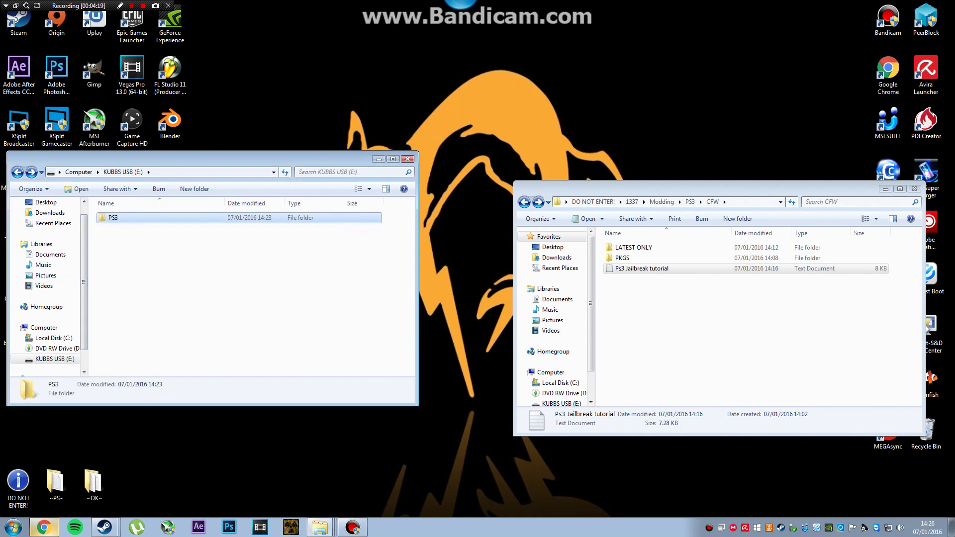
{"action": "left_click", "coordinate": [239, 293]}
{"action": "left_click", "coordinate": [408, 159]}
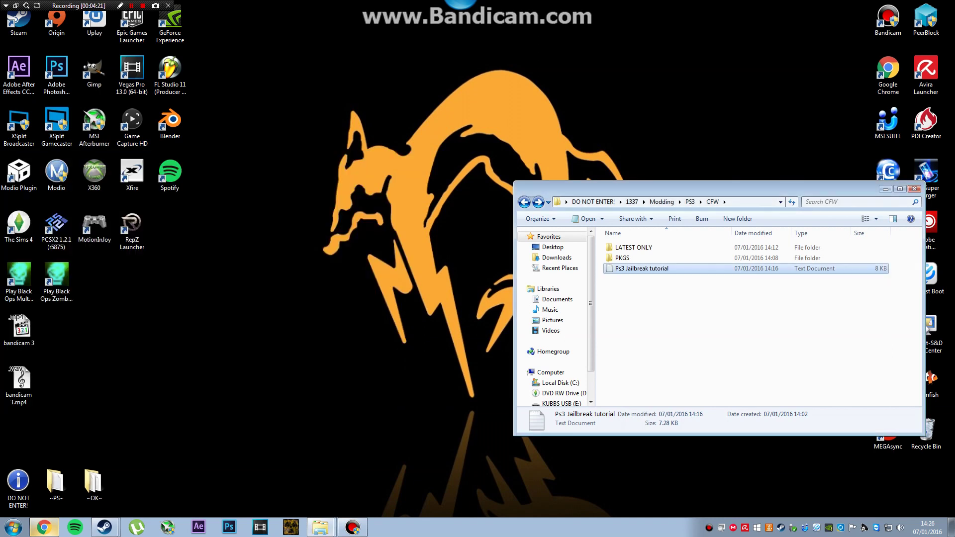
{"action": "left_click_drag", "start_coordinate": [696, 189], "coordinate": [273, 186]}
{"action": "left_click", "coordinate": [490, 186]}
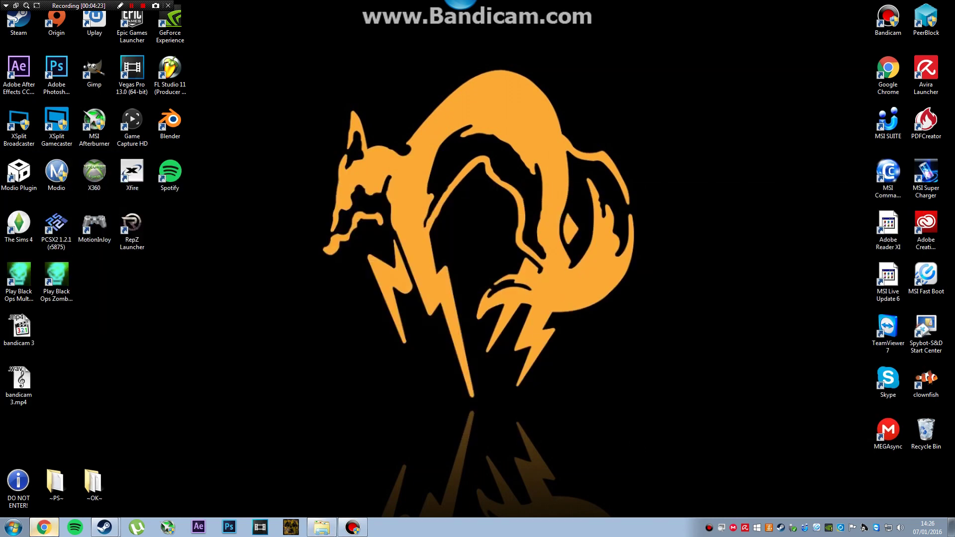
{"action": "left_click_drag", "start_coordinate": [358, 380], "coordinate": [502, 371]}
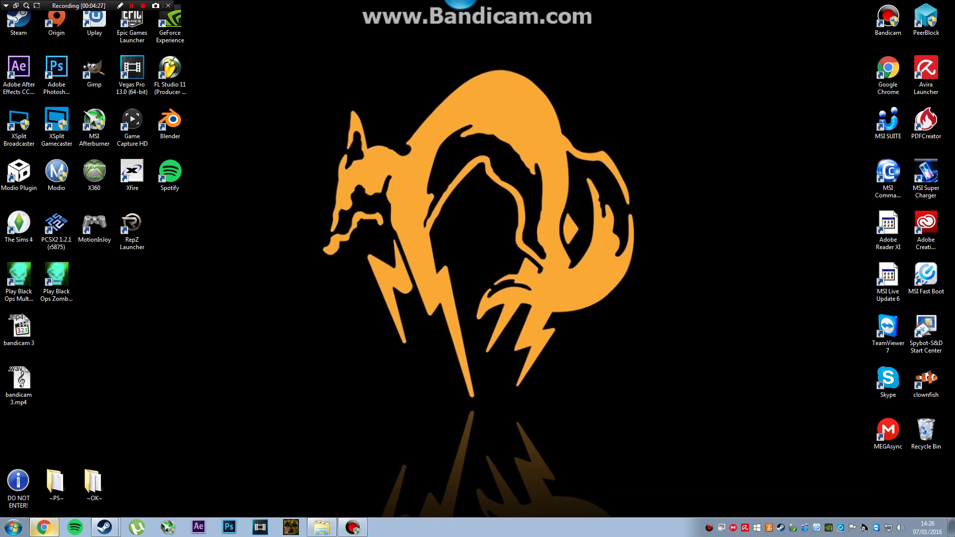